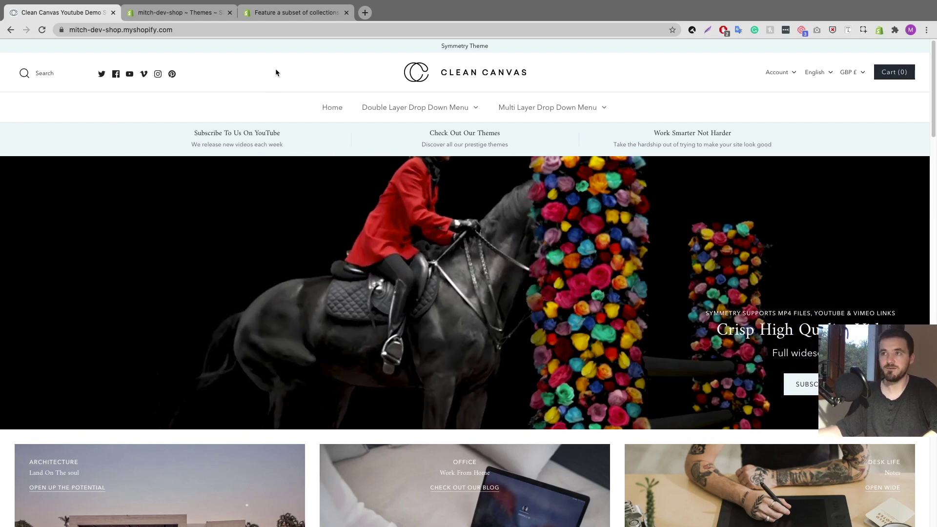
Start a new page in the Shopify admin's online store and assign it the page.list-collections template.
left_click(190, 13)
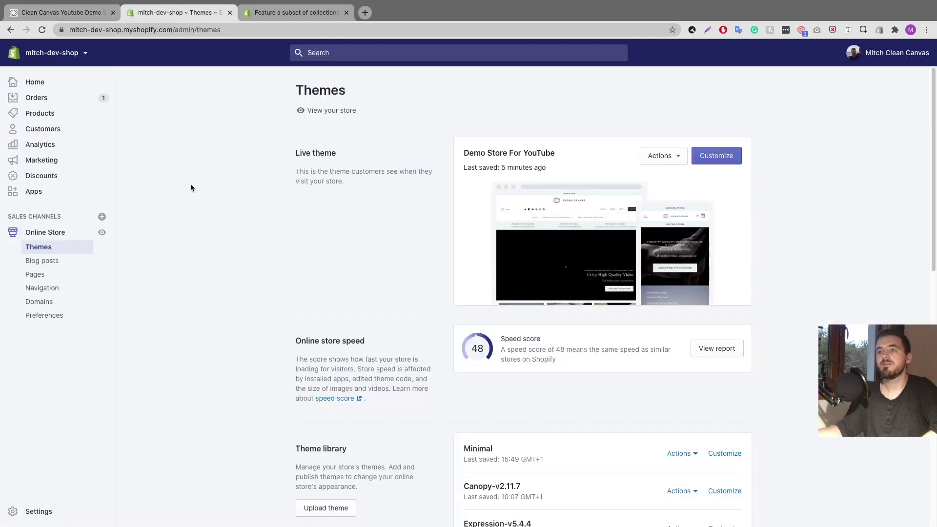
left_click(41, 282)
left_click(895, 107)
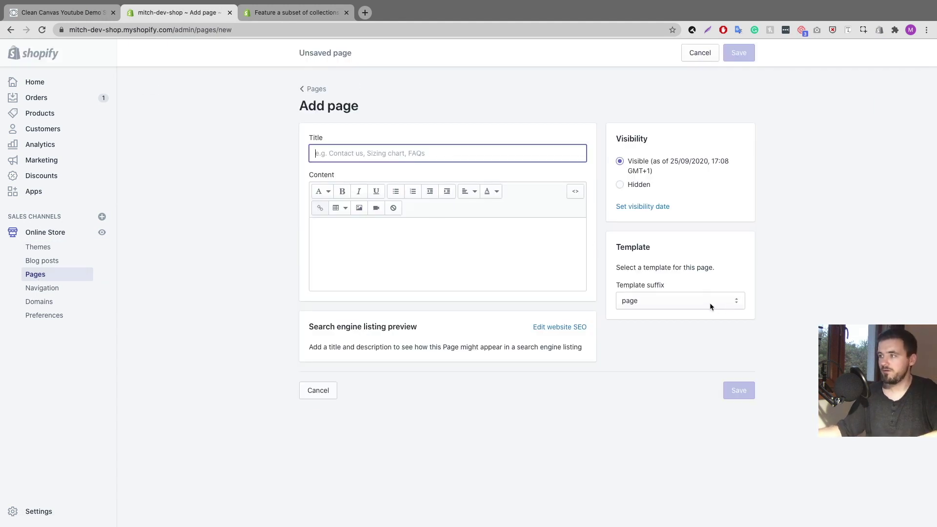
left_click(708, 300)
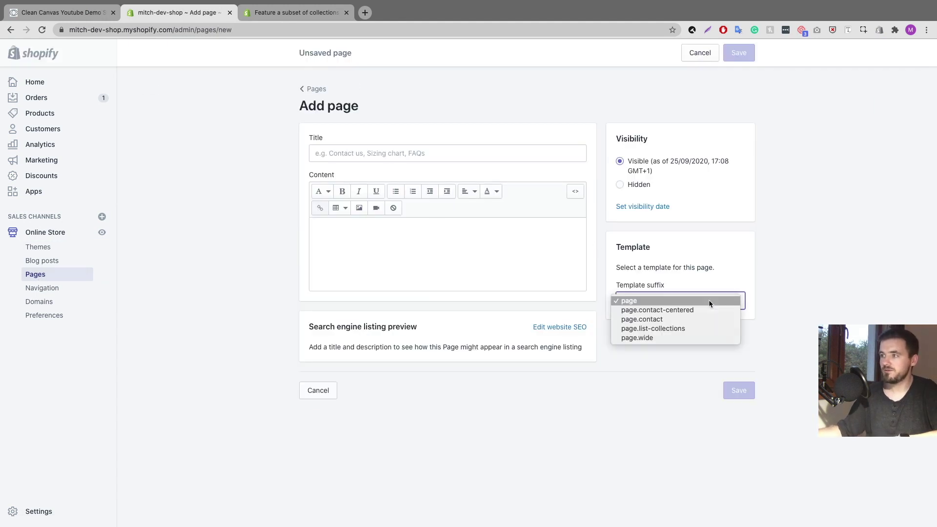
left_click(657, 328)
Title the new page "Symmetry Collection" and save it.
left_click(426, 154)
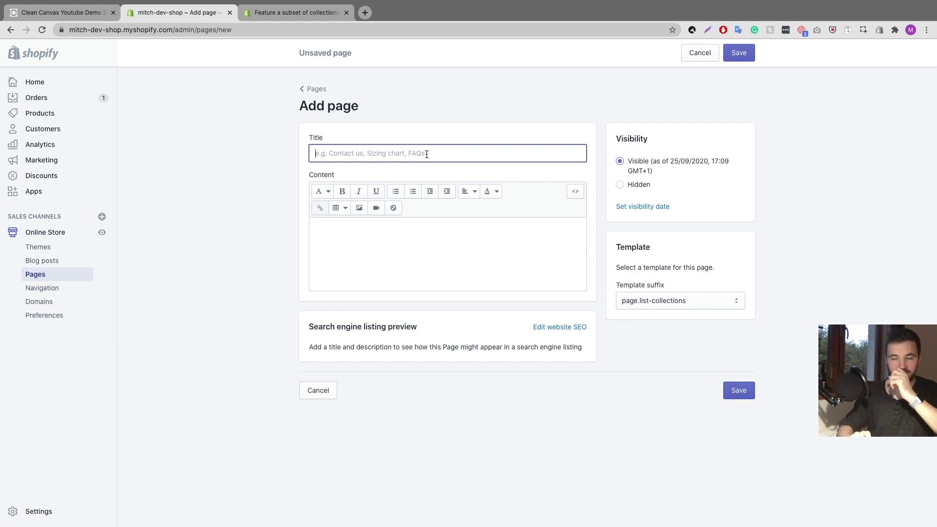
type("Symmetry Collection")
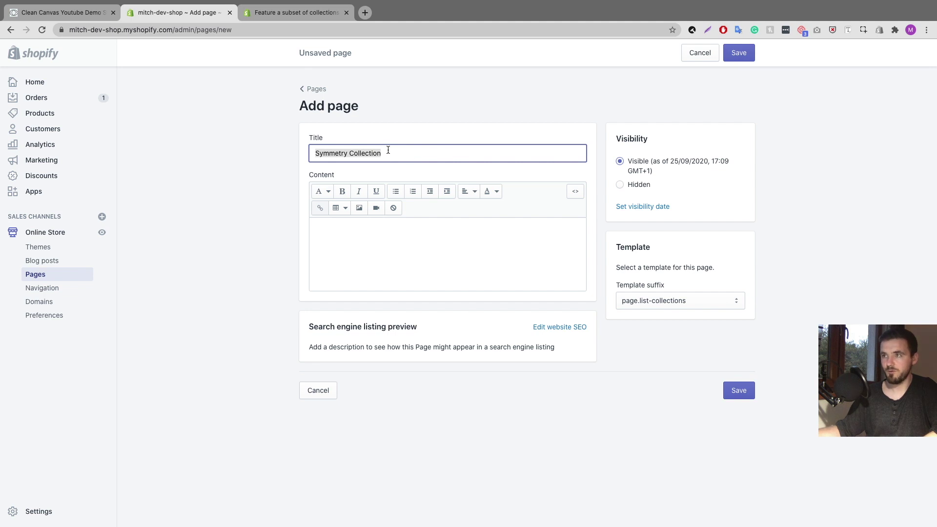
left_click(740, 394)
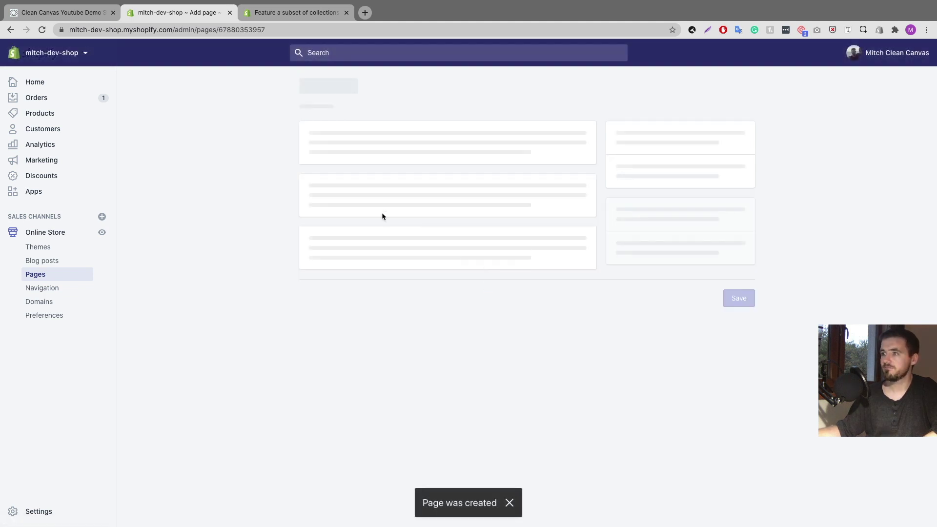
left_click_drag(214, 233, 215, 219)
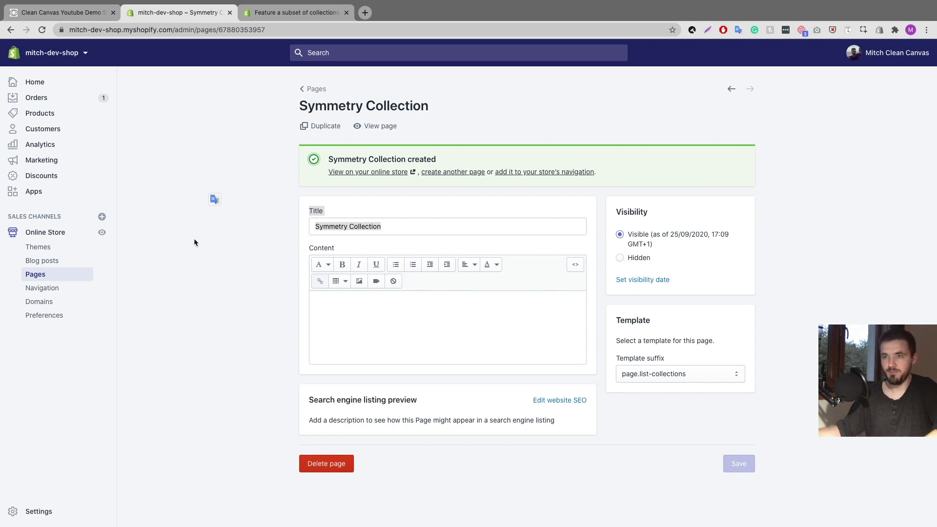
left_click(198, 255)
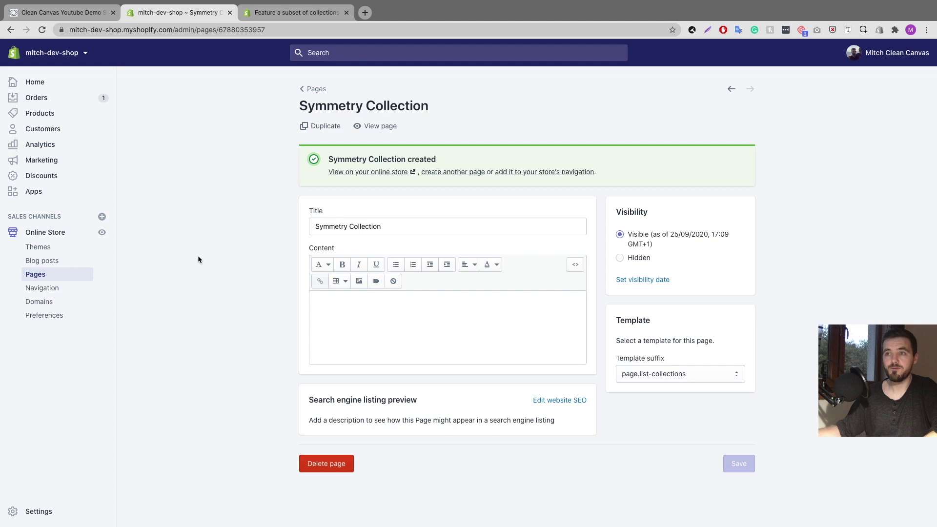
Start a new navigation menu for the online store with the title "Symmetry Collection".
left_click(62, 289)
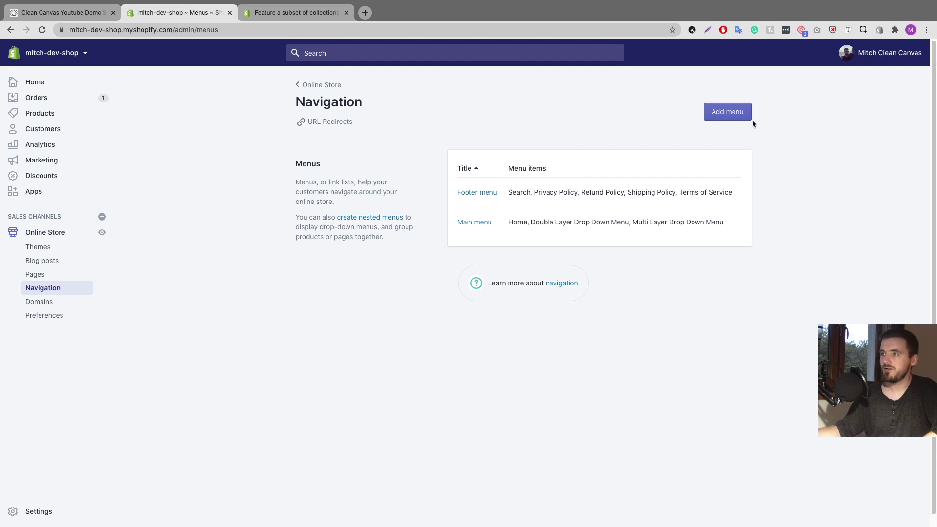
left_click(727, 112)
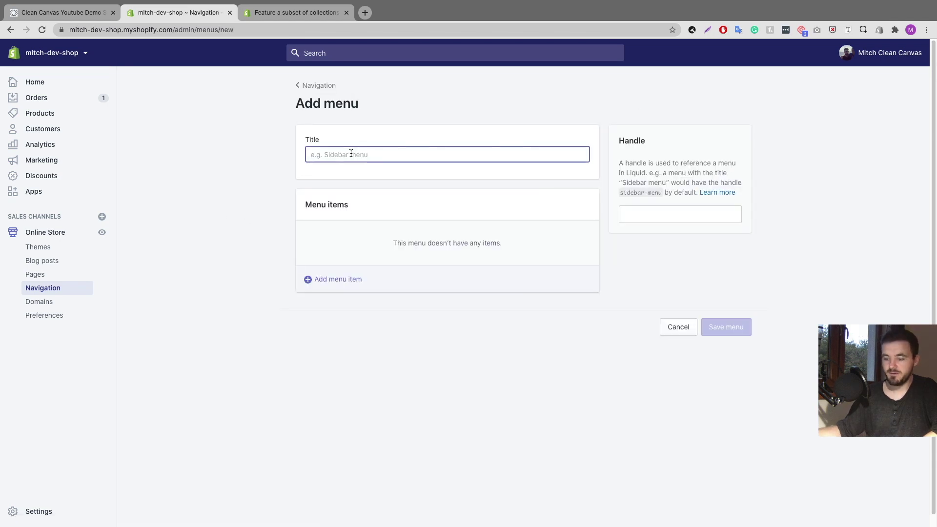
type("Symmetry Collection")
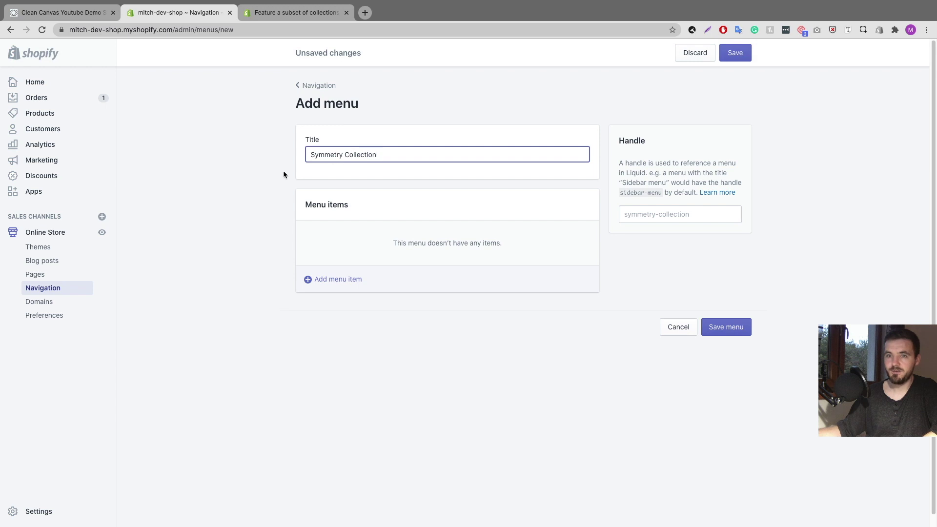
left_click(214, 205)
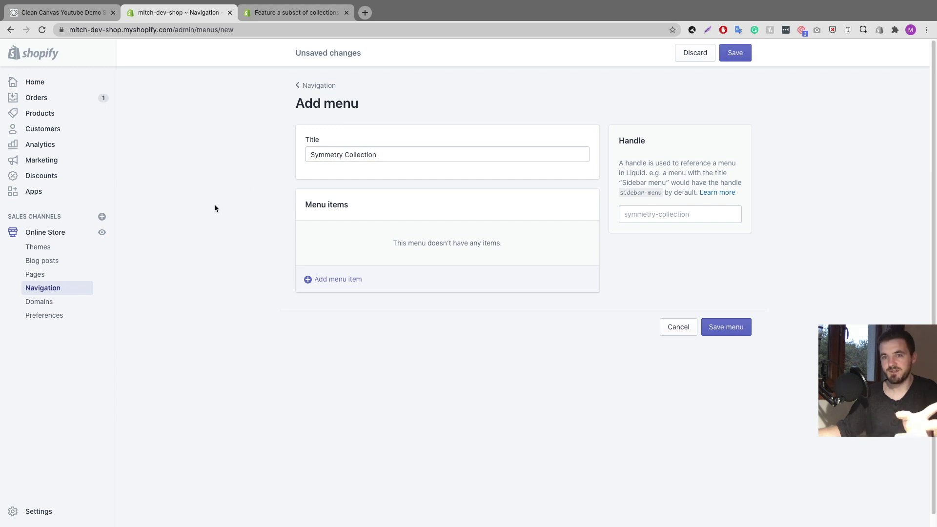
Add a menu item that links to the Axe Collection.
left_click(331, 282)
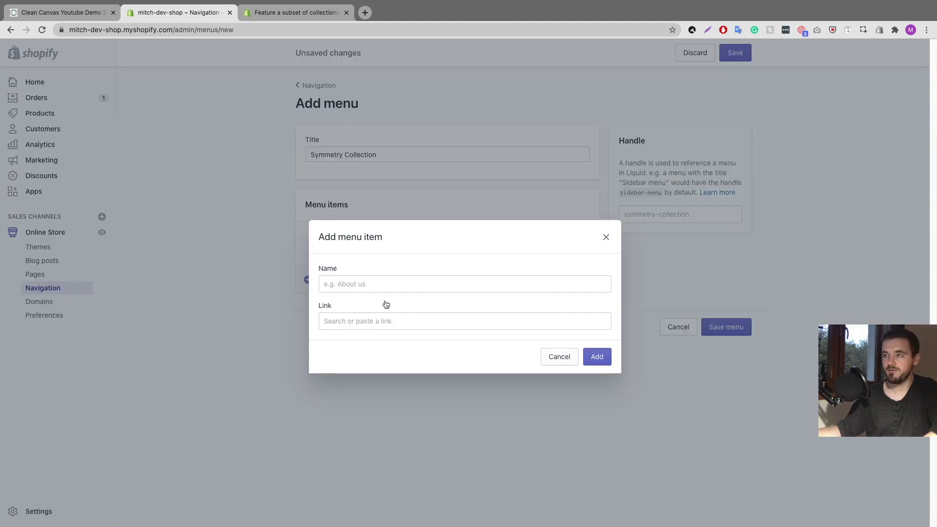
left_click(380, 318)
left_click(358, 205)
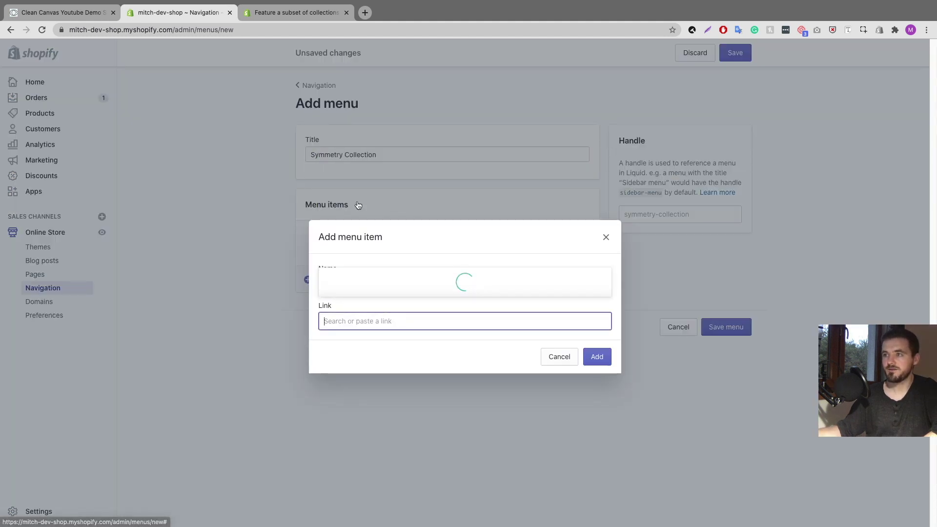
left_click(359, 232)
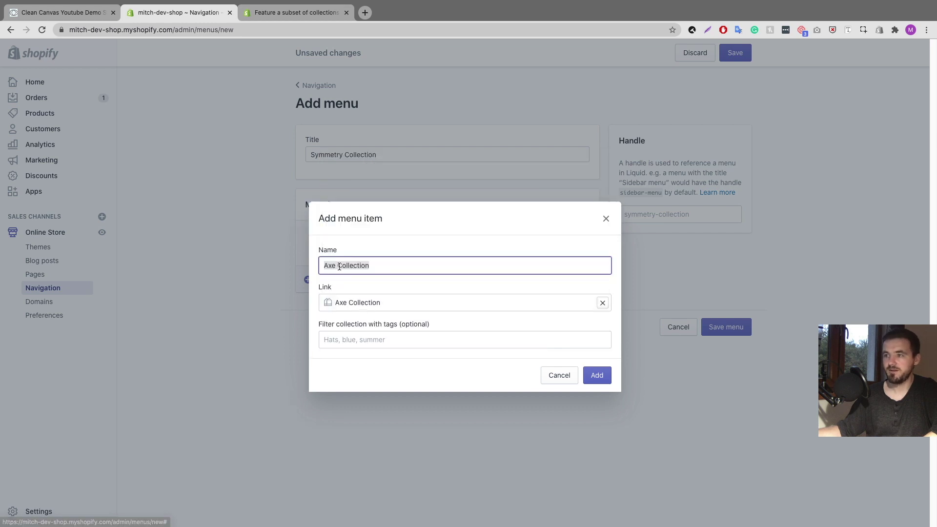
left_click(597, 375)
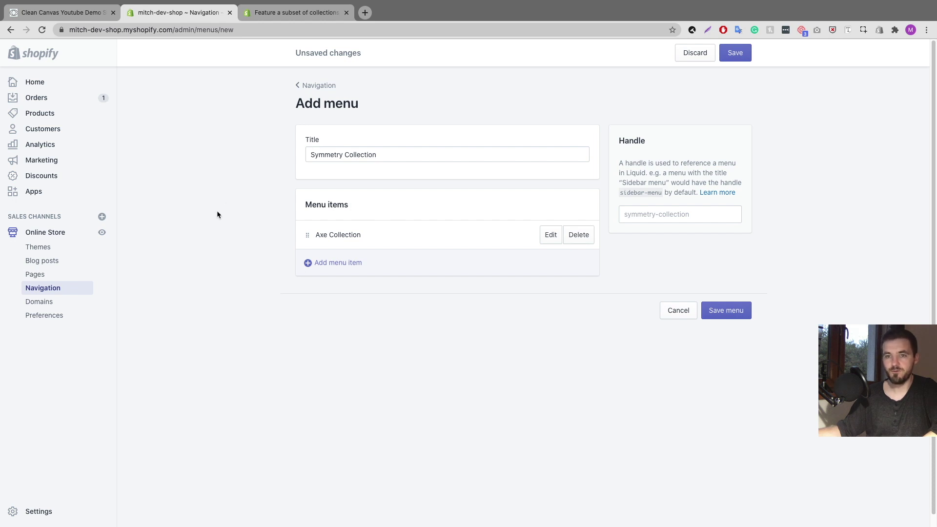
Add menu items for the Camera Collection, Hammock Collection, Hiking Boots and Tent Collection.
left_click(336, 263)
left_click(361, 293)
left_click(603, 384)
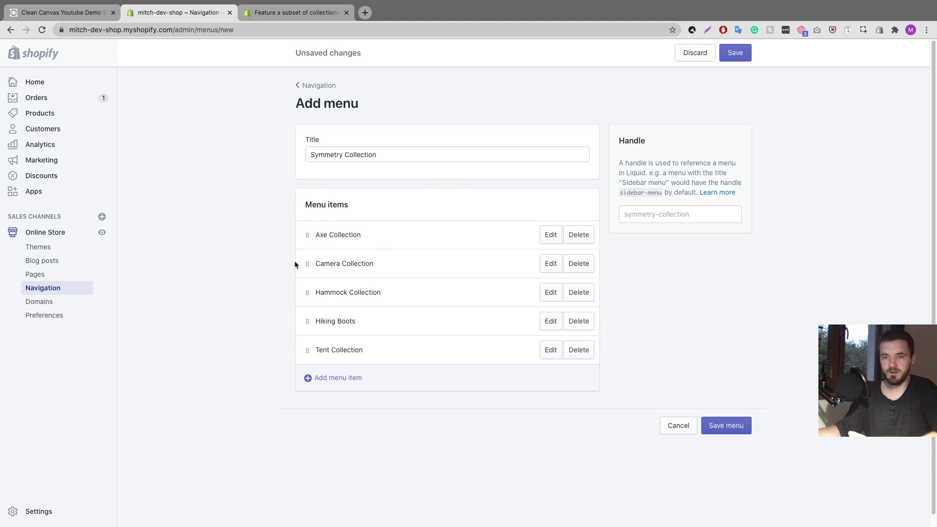
Move Camera Collection to first place and Hiking Boots to second in the menu items, and save the menu.
left_click_drag(306, 265, 303, 225)
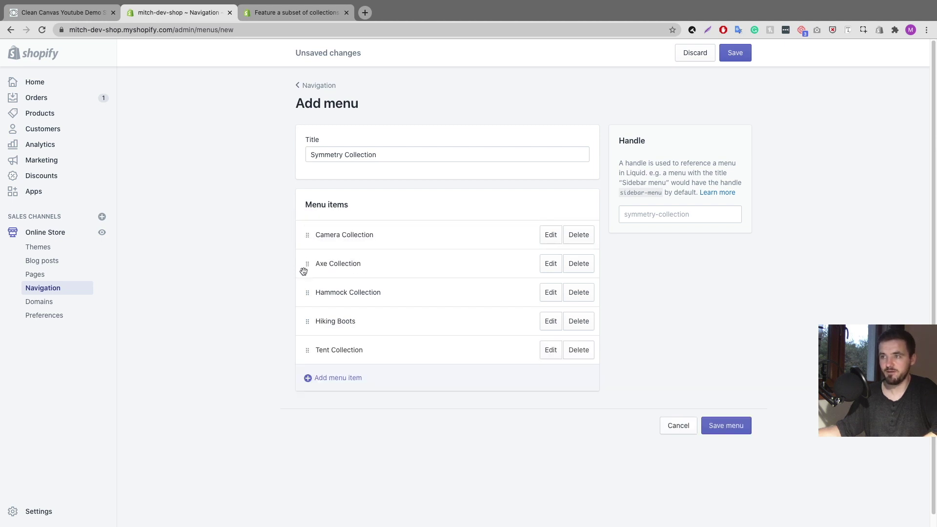
left_click_drag(308, 322, 306, 258)
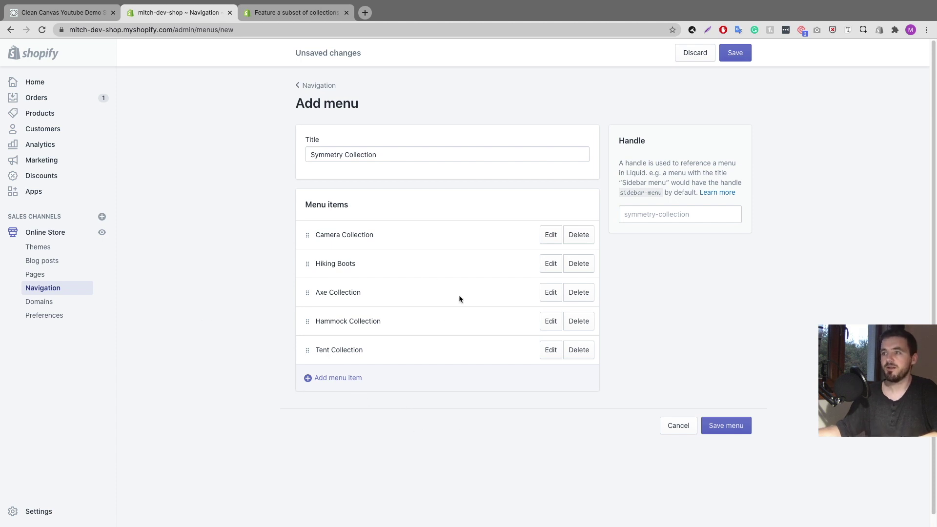
left_click(720, 429)
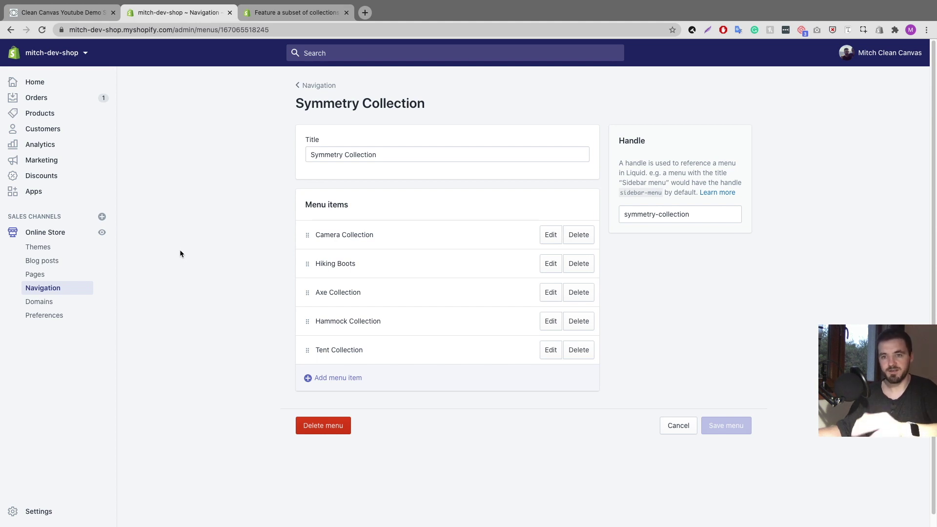
Customize the live theme so the Crisp High Quality Video section's button links to the Symmetry Collection page, and save.
left_click(53, 249)
left_click(710, 157)
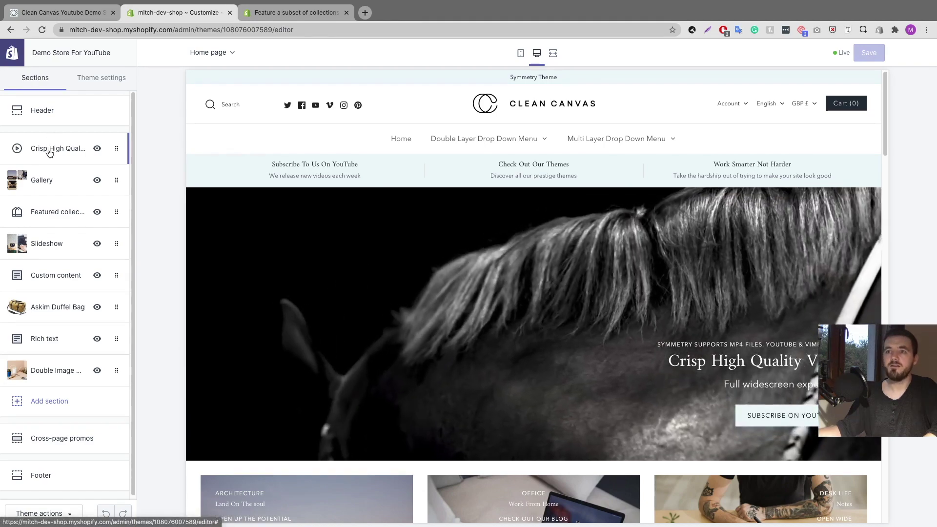
left_click(50, 153)
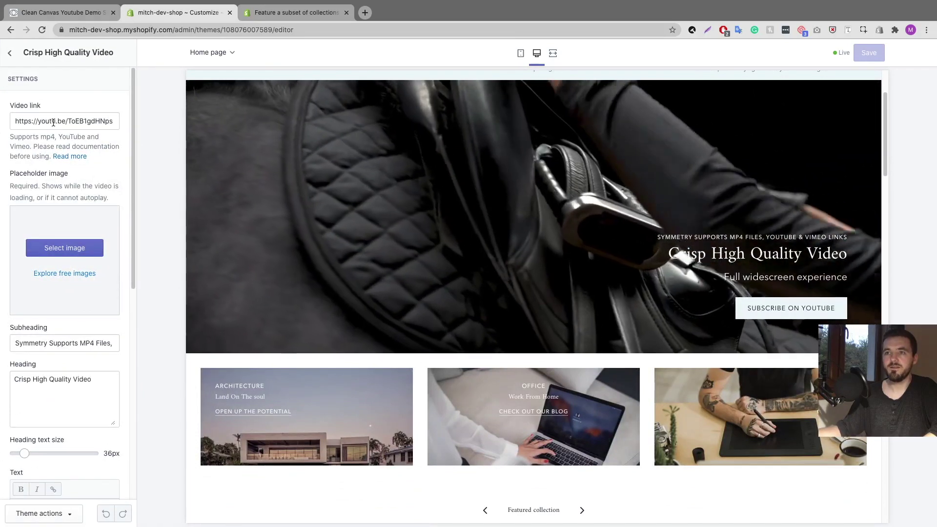
scroll(66, 195, "down", 7)
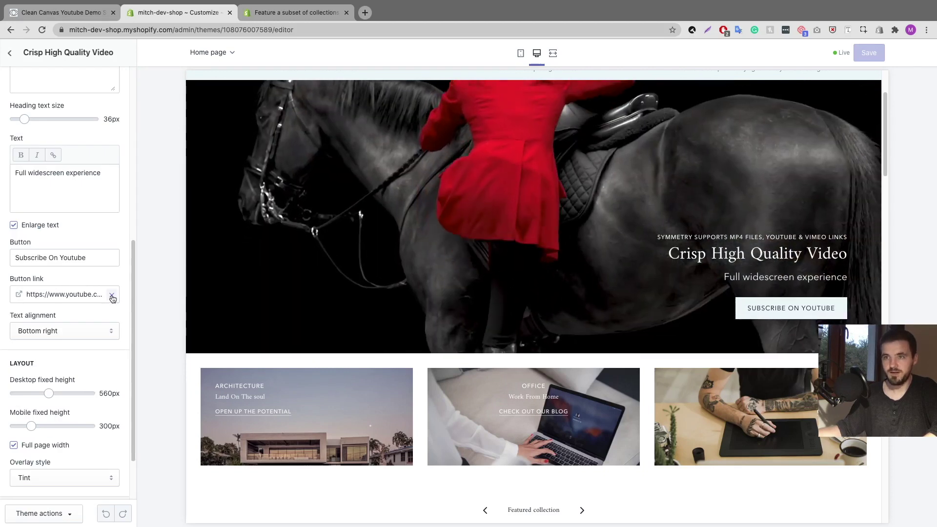
left_click(110, 296)
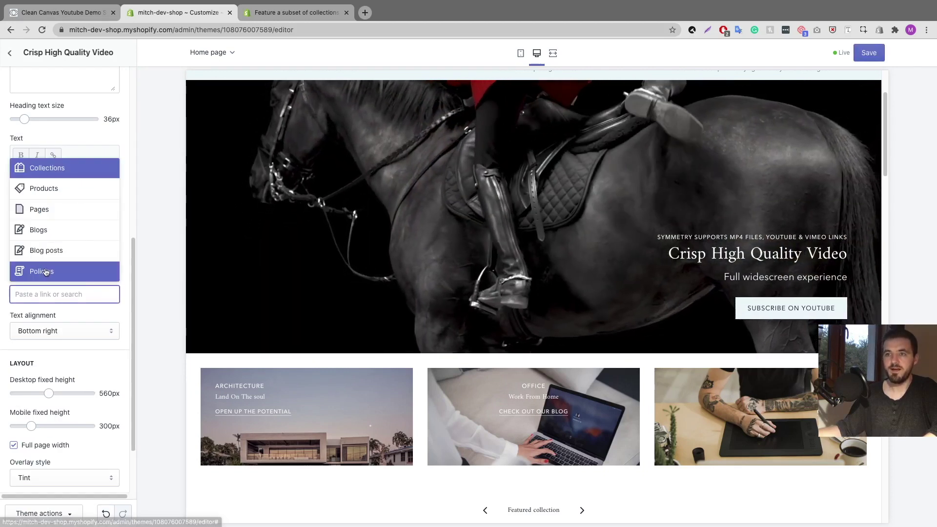
left_click(44, 217)
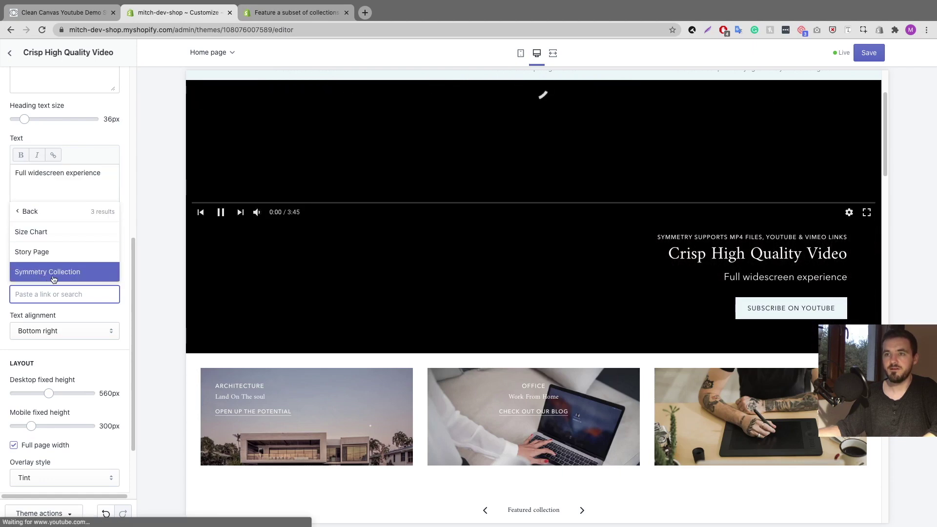
left_click(55, 277)
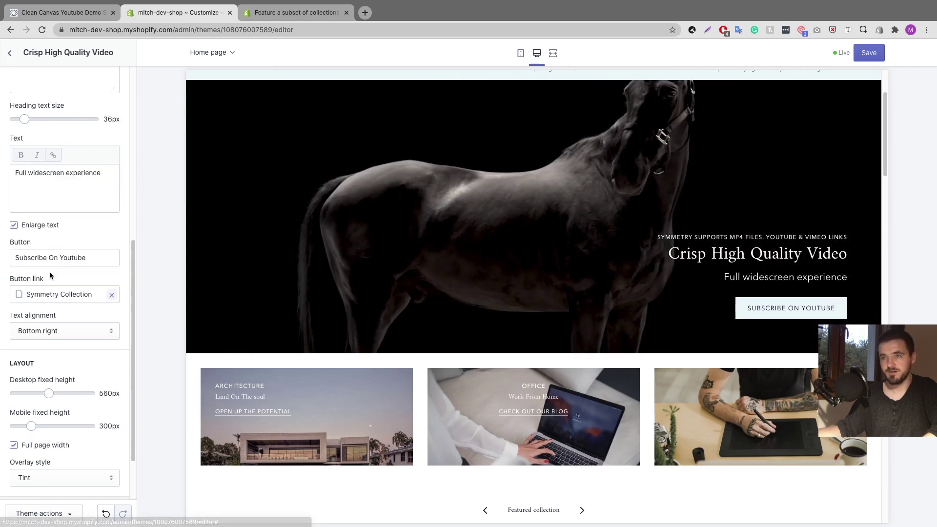
left_click(862, 58)
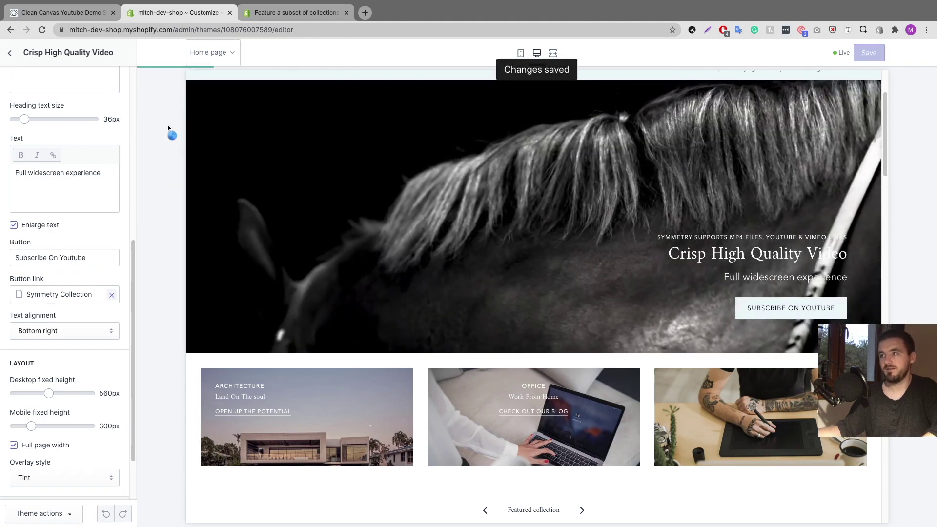
Reload the storefront home page and follow the video banner's button to check the Symmetry Collection page.
left_click(63, 13)
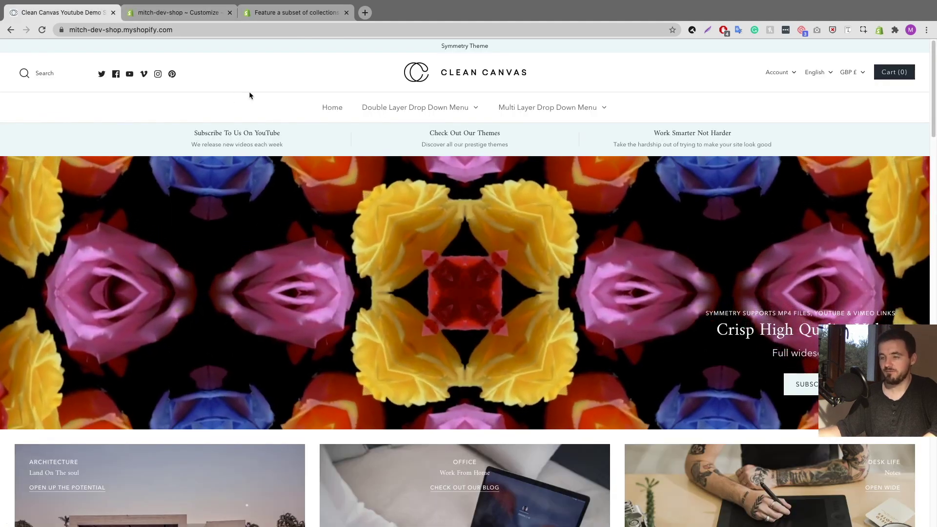
key("super+r")
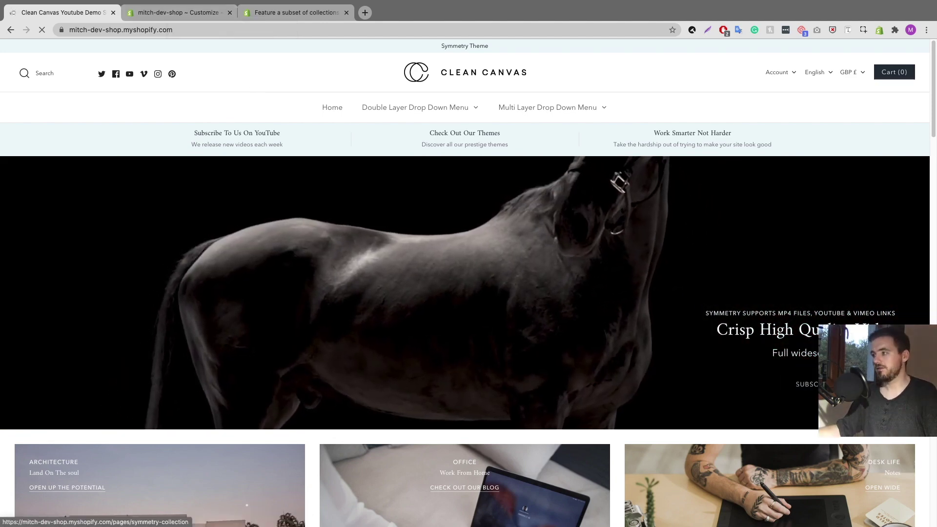
left_click(546, 272)
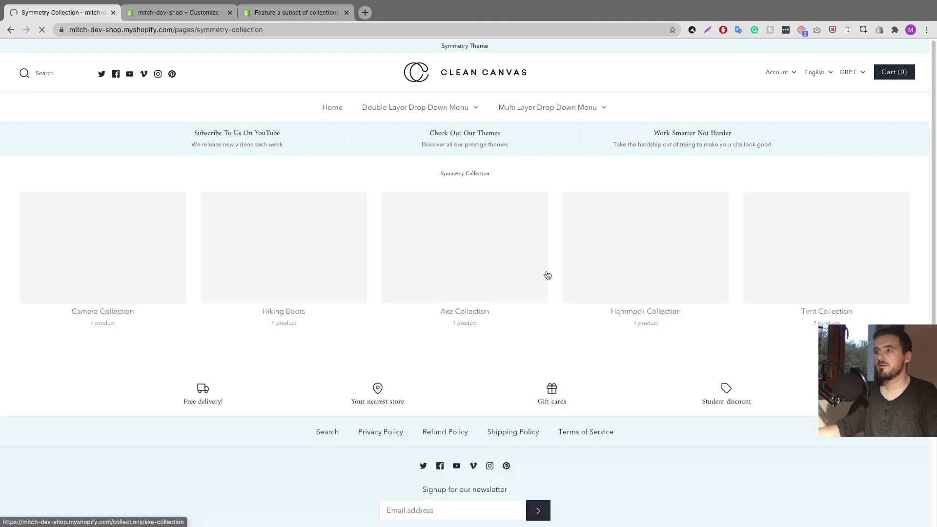
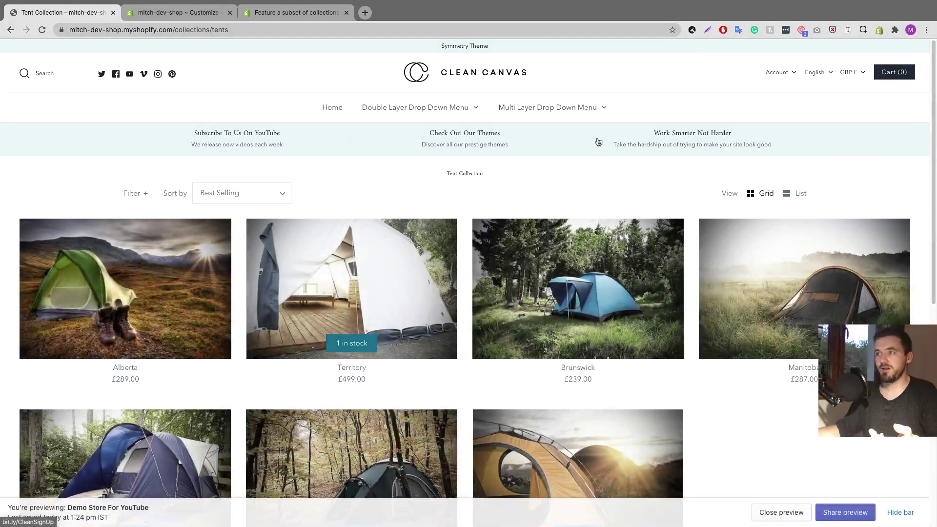
Examine the Double Layer and Multi Layer drop-down menus in the storefront header, and return to the Symmetry Collection page.
mouse_move(557, 110)
mouse_move(470, 110)
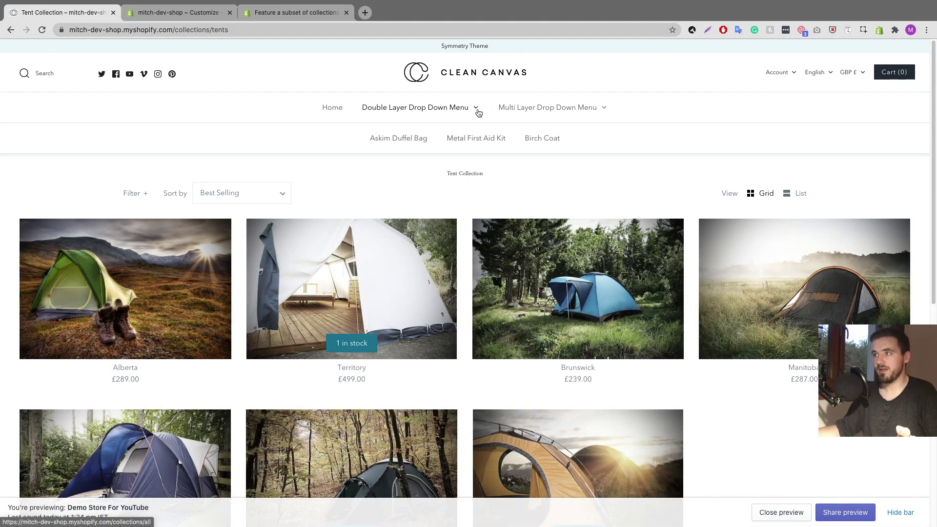
mouse_move(608, 109)
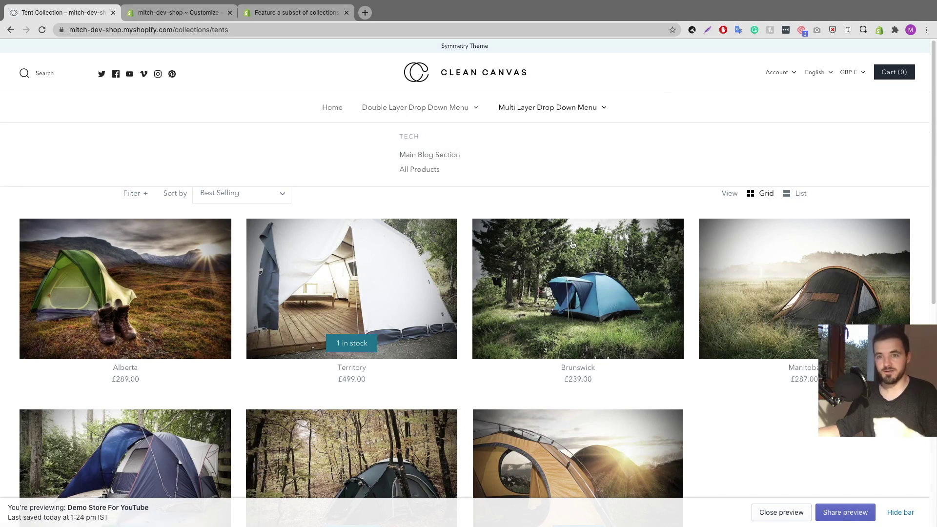
left_click(275, 159)
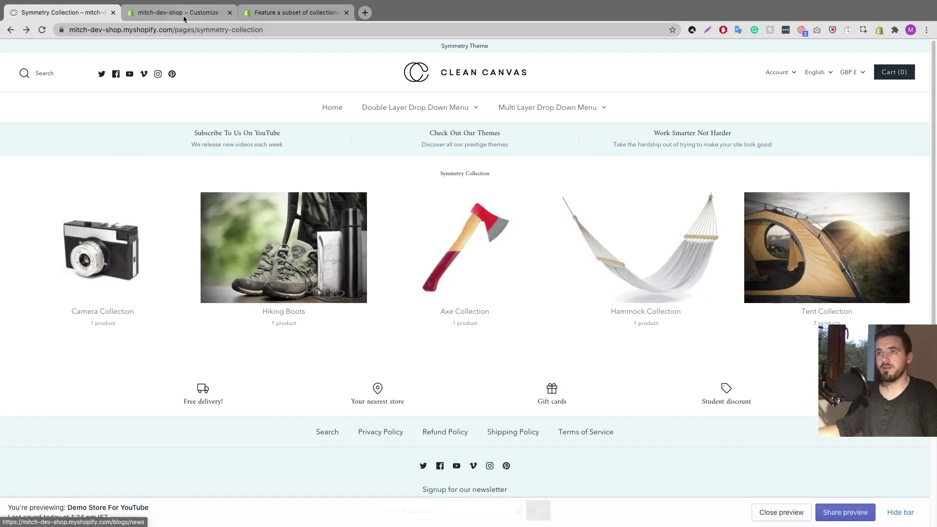
In the theme editor, set the Symmetry Collection page's collection lists to 3 collections per row and expand their theme settings.
left_click(182, 14)
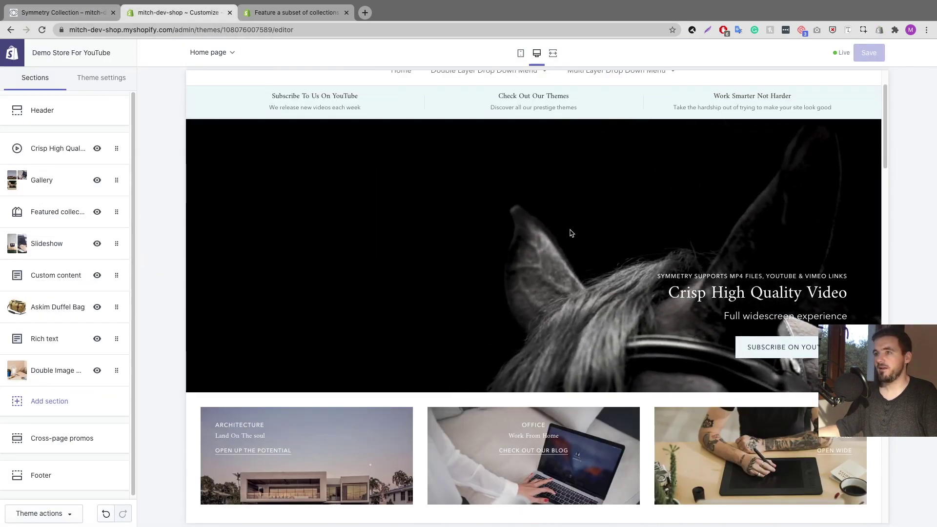
left_click(757, 345)
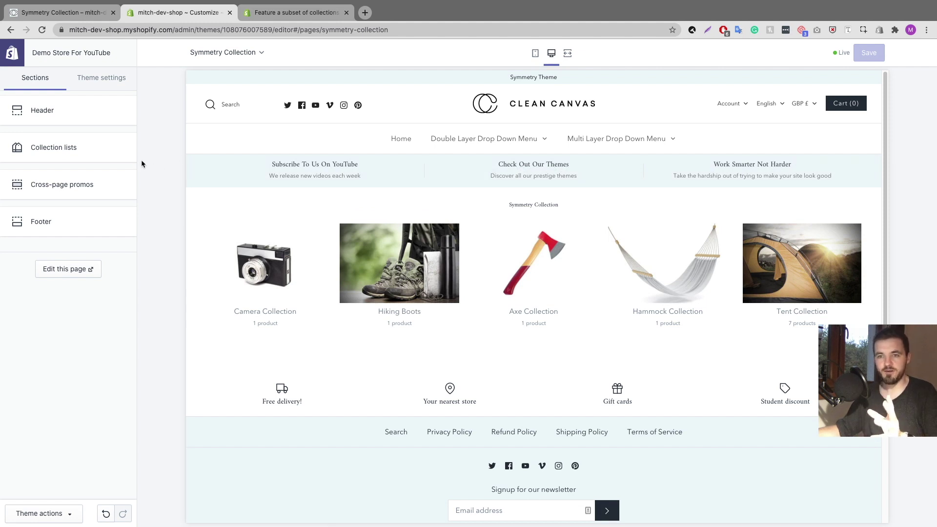
left_click(48, 153)
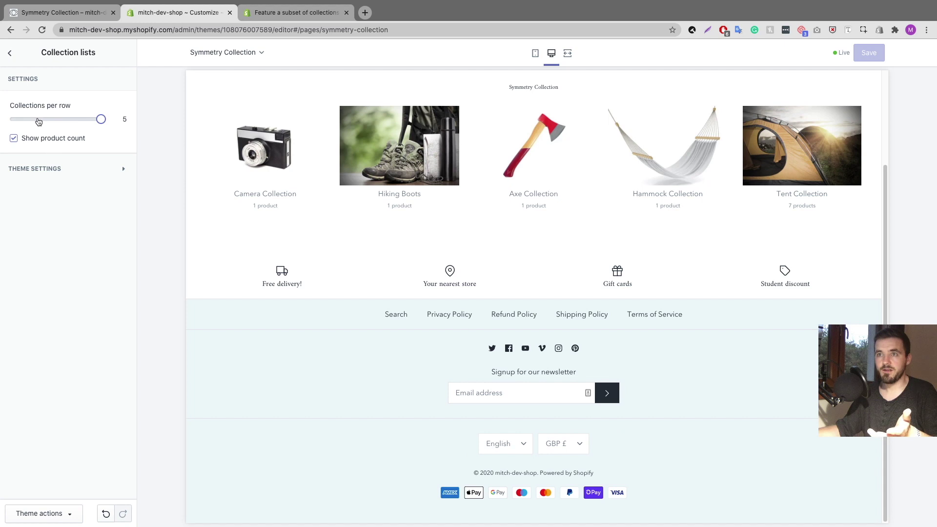
scroll(309, 242, "up", 1)
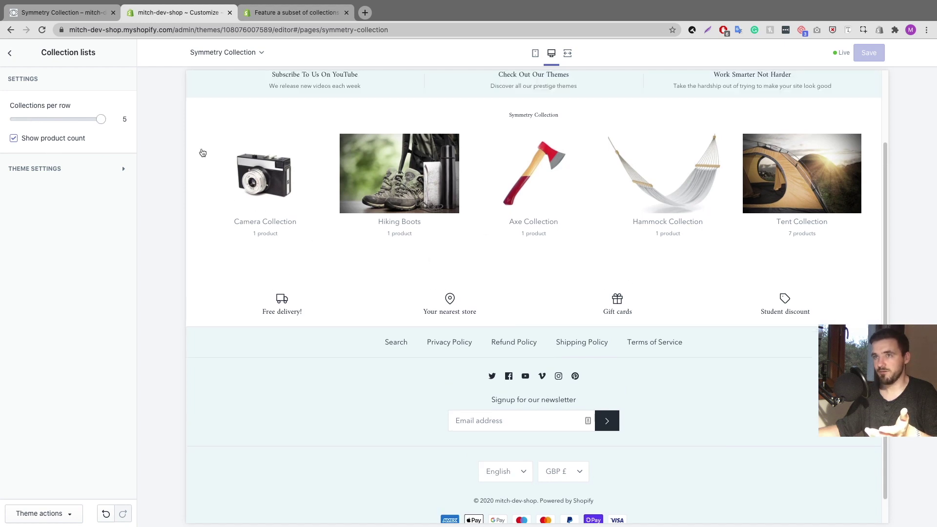
left_click_drag(100, 120, 31, 120)
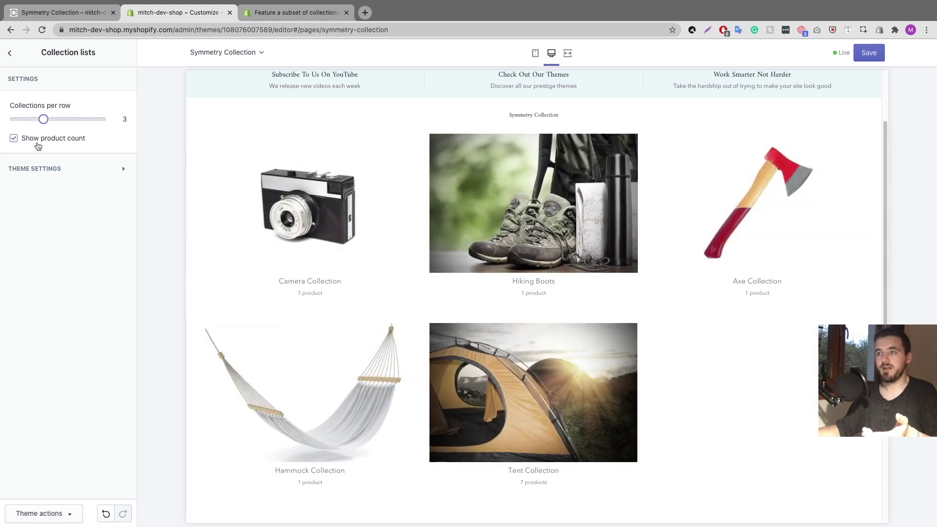
left_click(78, 171)
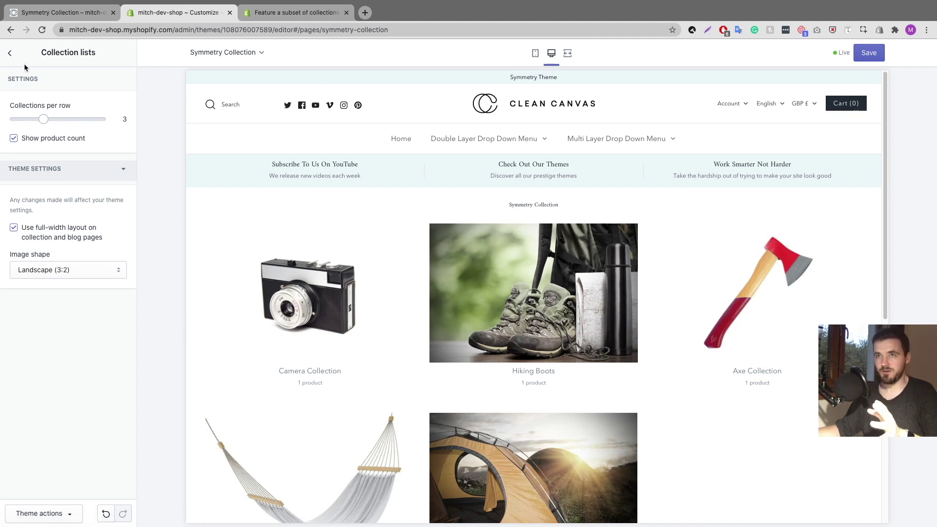
left_click(10, 54)
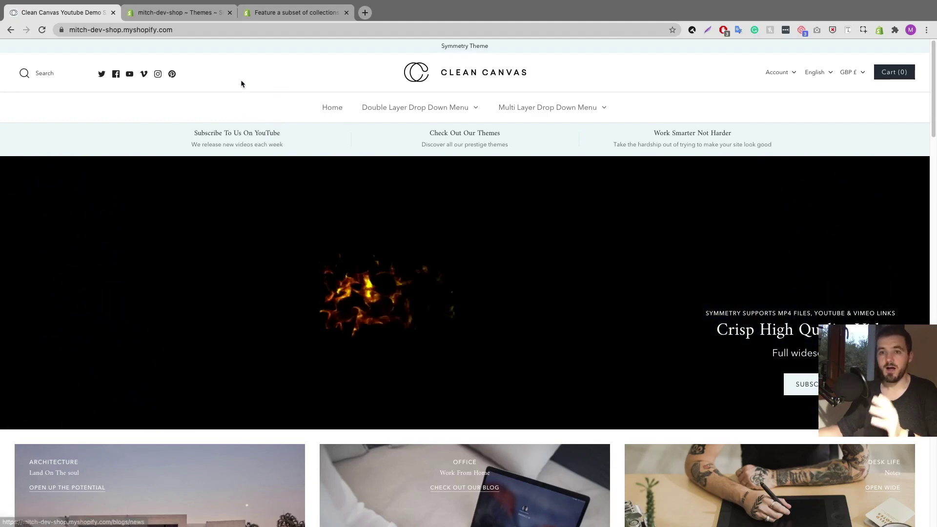
Publish the Brooklyn theme from the theme library in the Shopify admin as the store's live theme.
left_click(192, 13)
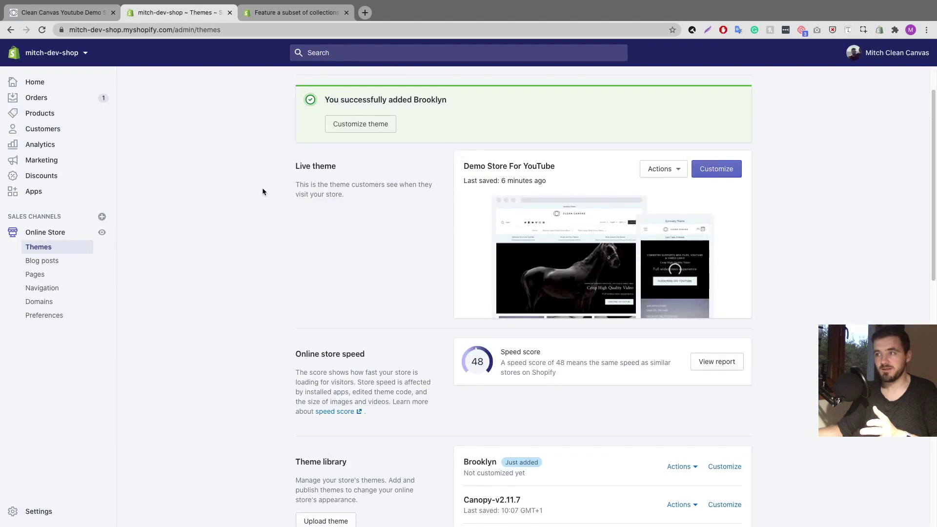
scroll(196, 232, "down", 1)
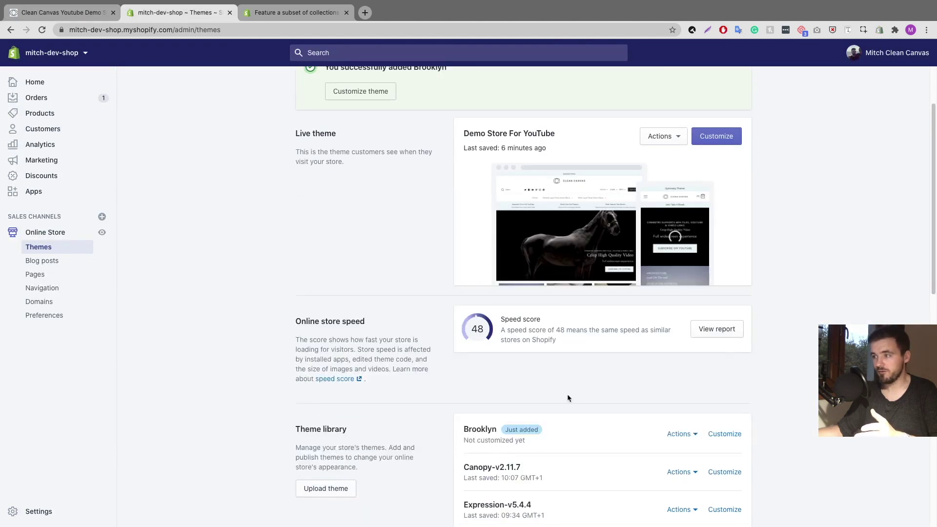
scroll(766, 361, "down", 1)
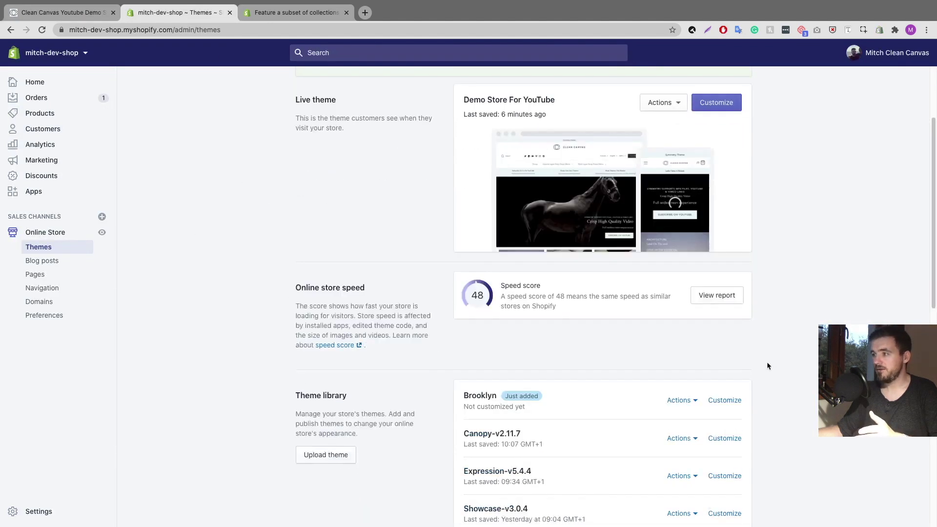
left_click(680, 400)
left_click(643, 277)
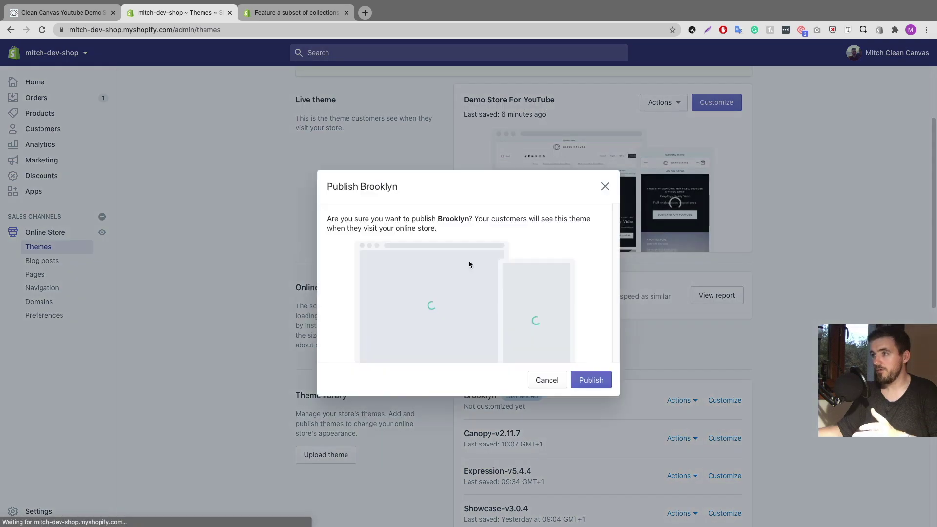
left_click(588, 380)
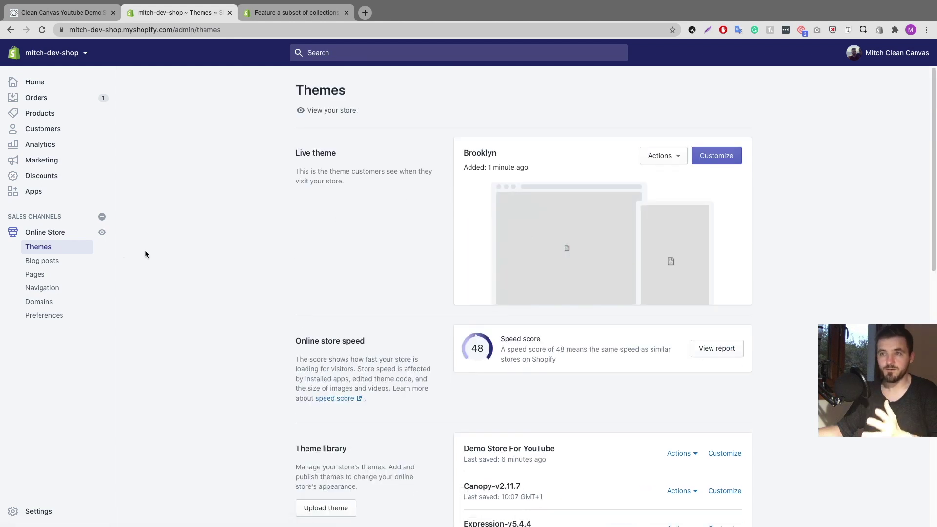
Add a new page titled Symmetry Collection, keeping the template suffix on page, and save it.
left_click(41, 278)
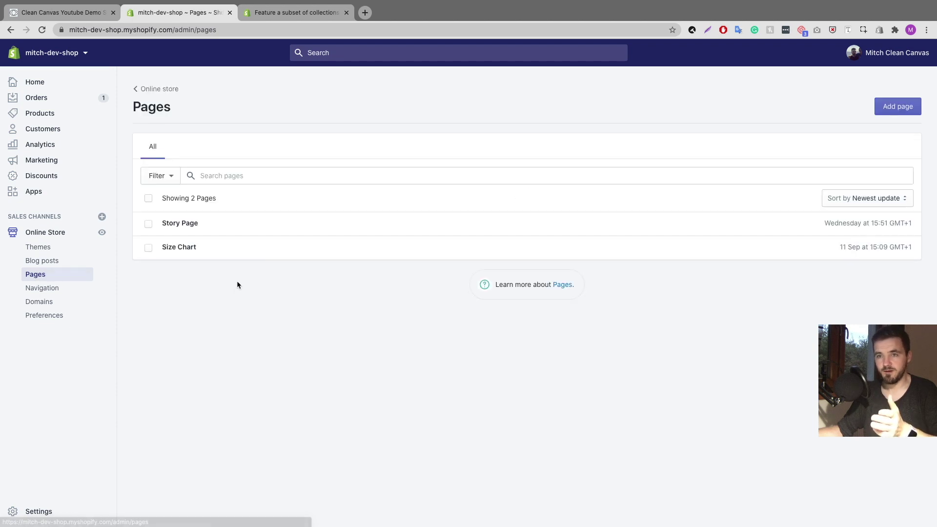
left_click(896, 107)
left_click(672, 300)
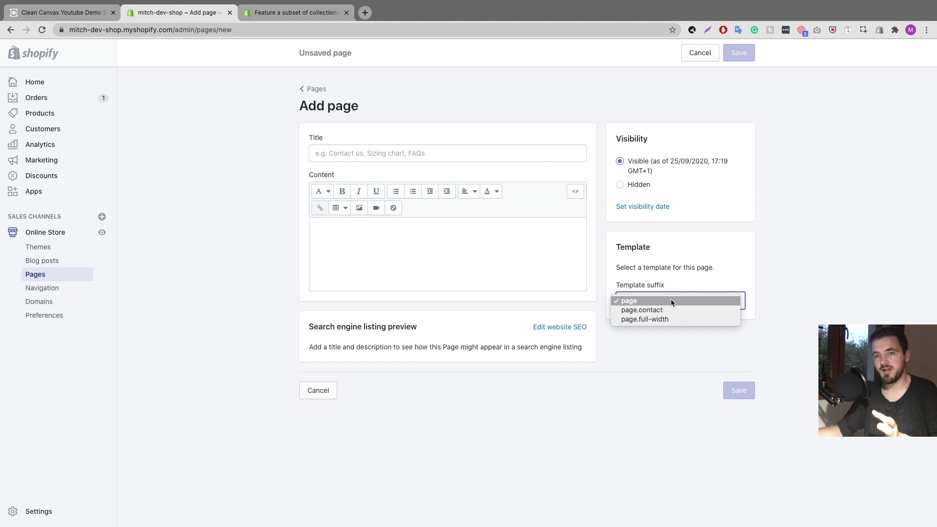
left_click(674, 299)
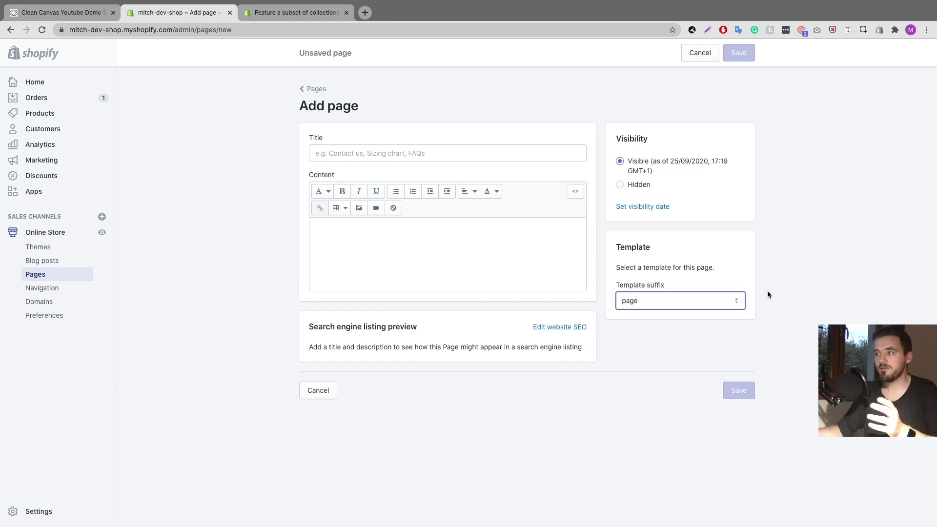
left_click(375, 158)
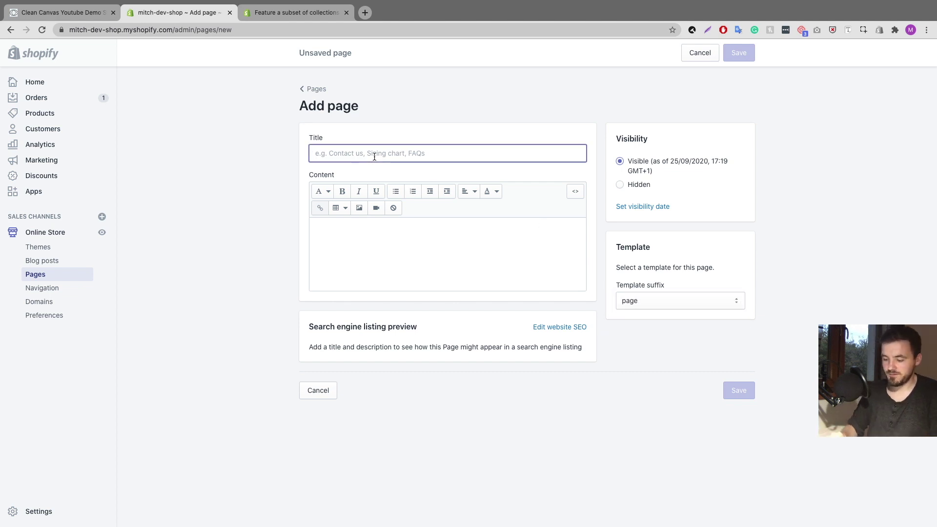
type("Symmetry Collection")
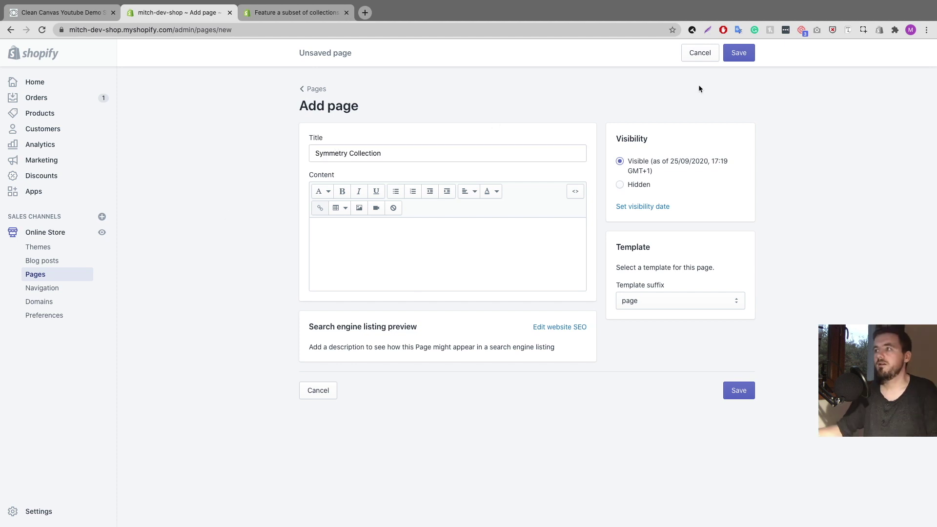
left_click(738, 53)
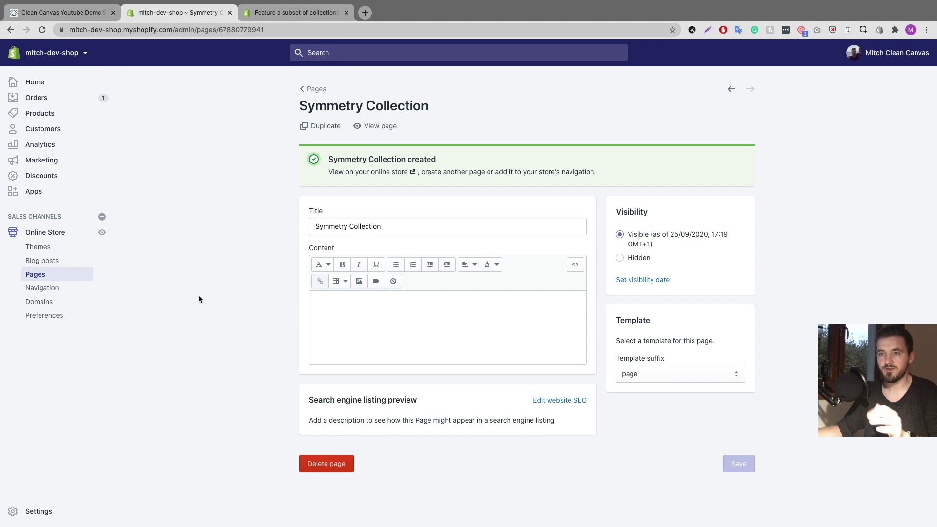
Open the live Brooklyn theme's code for editing.
left_click(42, 249)
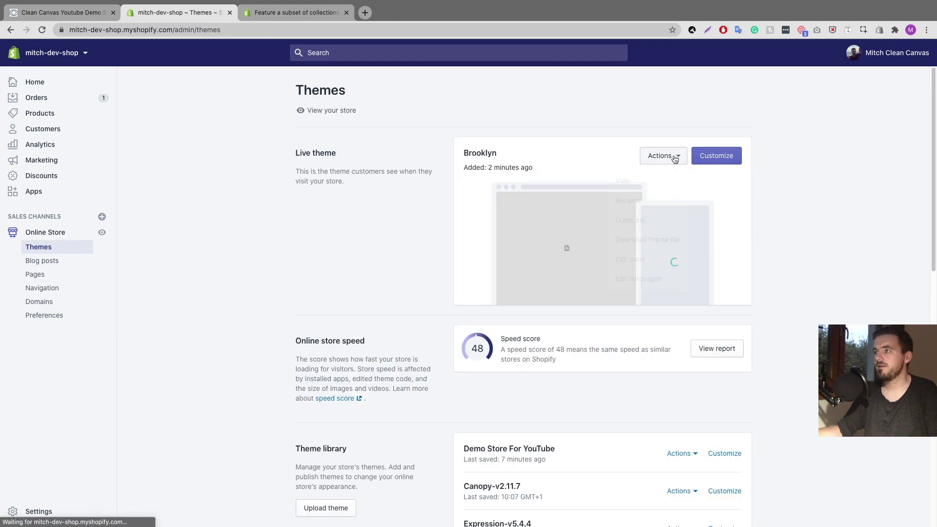
left_click(666, 156)
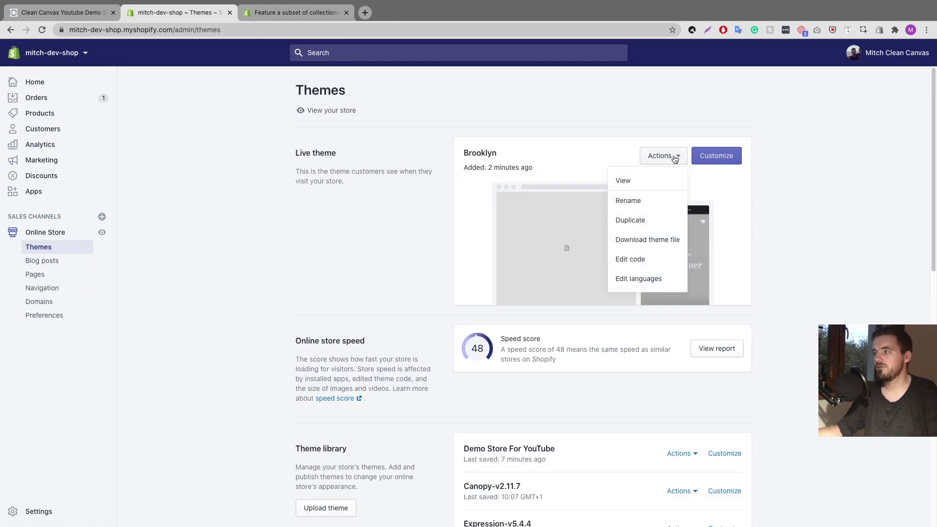
left_click(636, 263)
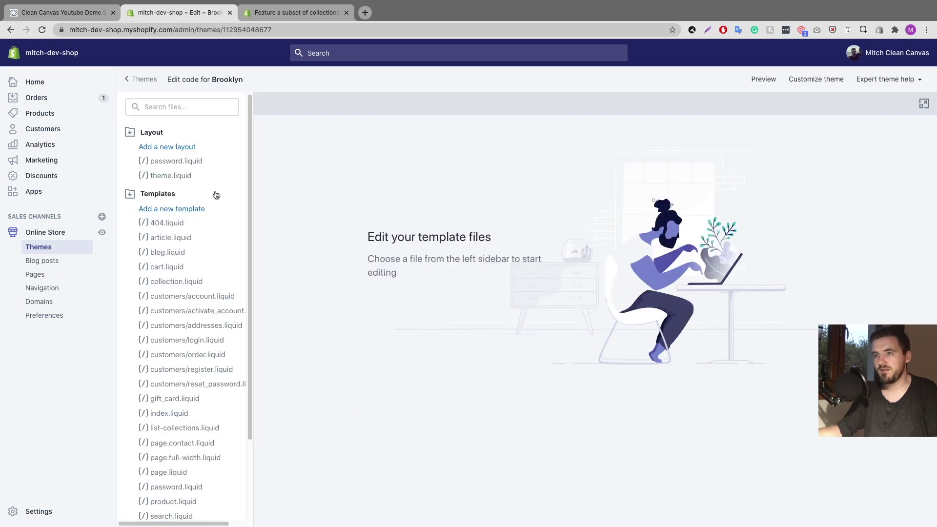
Create a new template for page called list-collections in the Brooklyn theme.
scroll(216, 195, "down", 1)
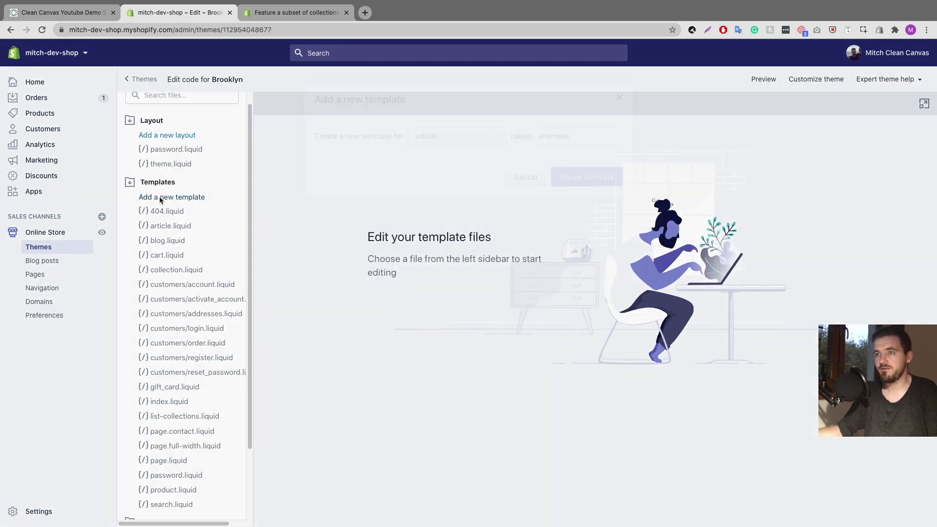
left_click(159, 197)
left_click(455, 136)
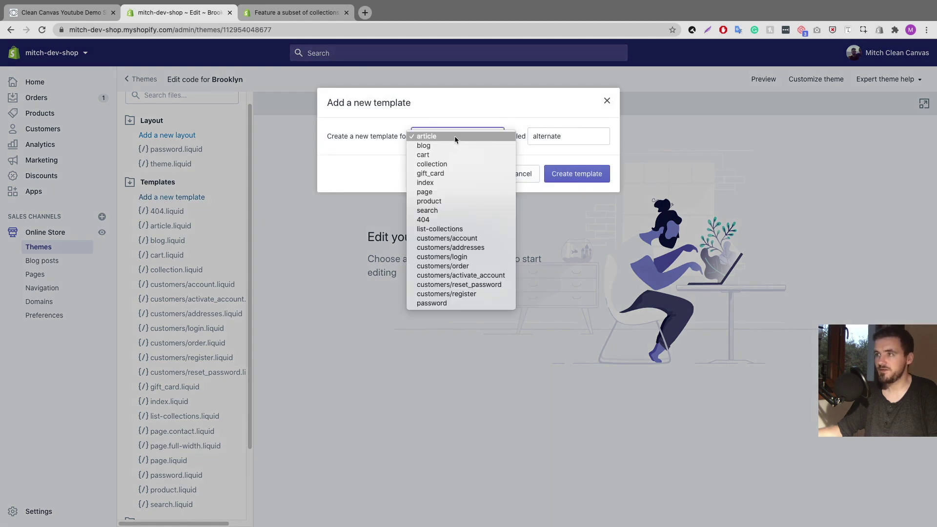
left_click(515, 167)
key("p")
left_click(545, 136)
double_click(546, 135)
type("l")
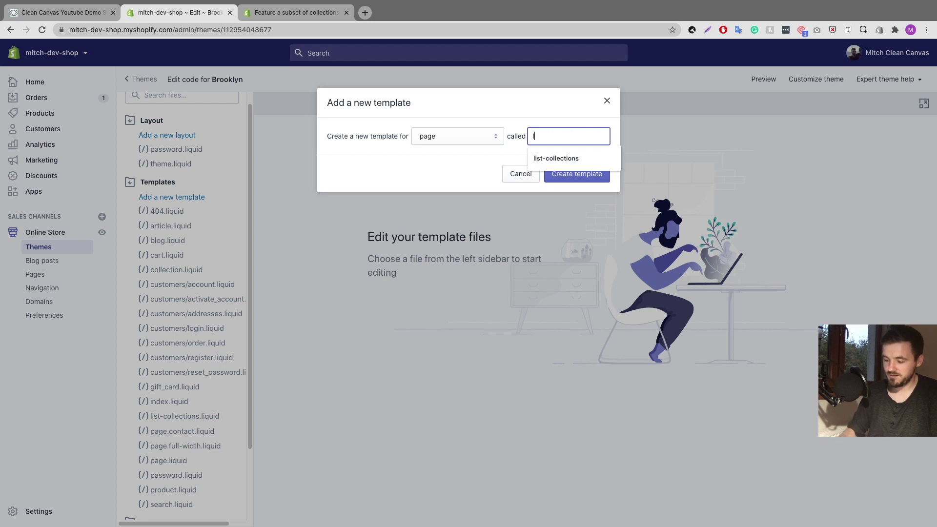
type("aist")
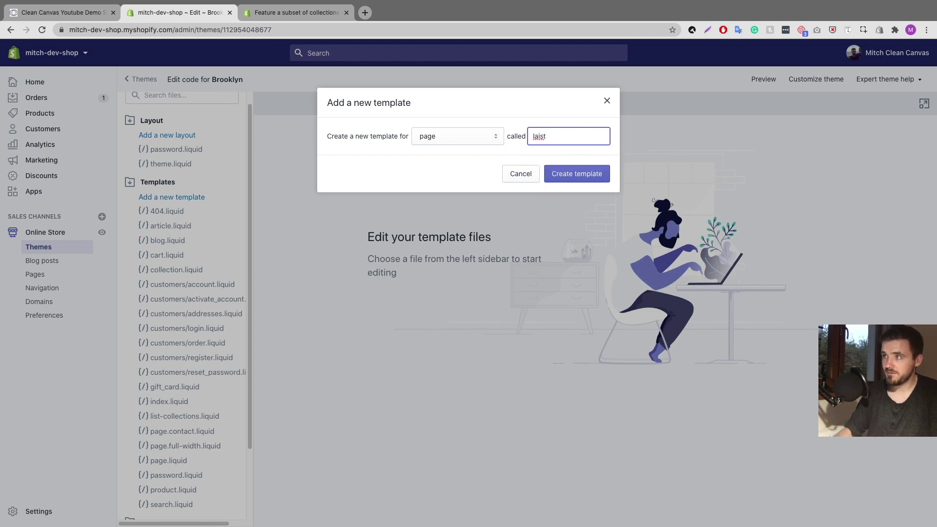
key("BackSpace")
key("BackSpace")
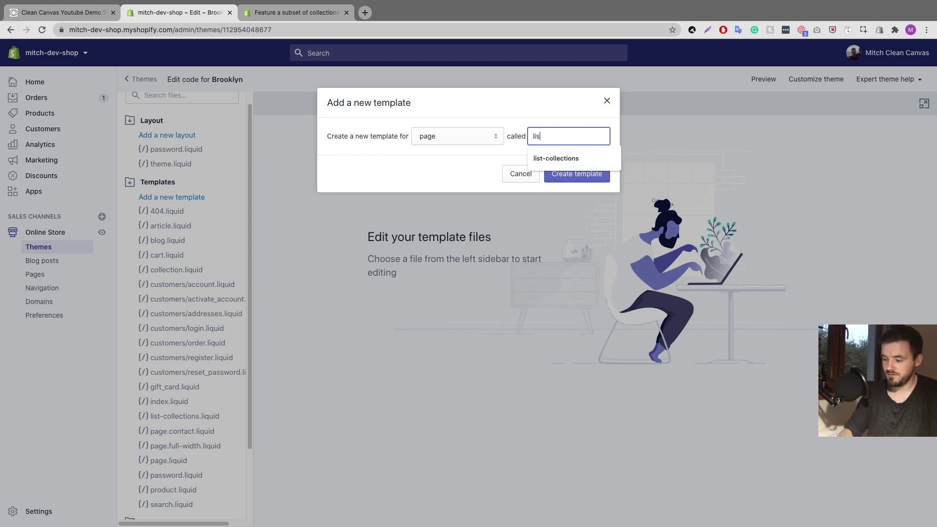
type("ist-collections")
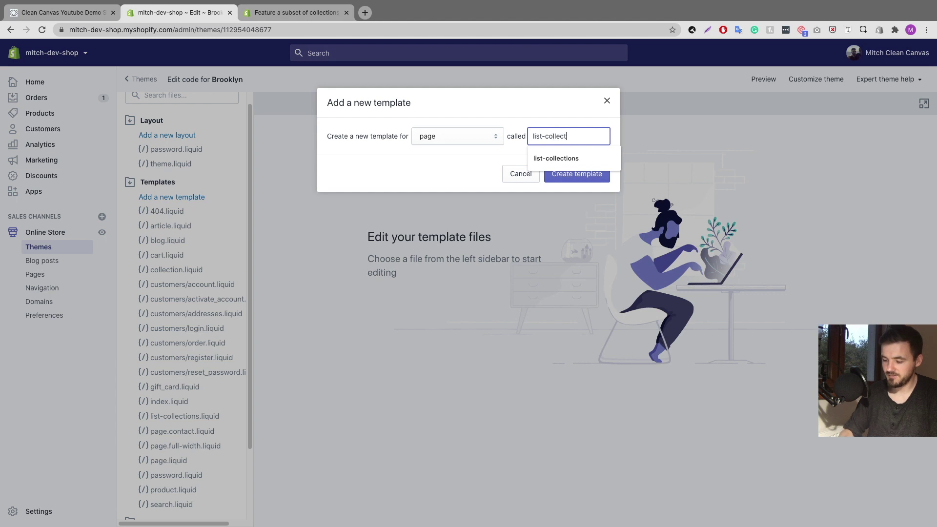
left_click(566, 178)
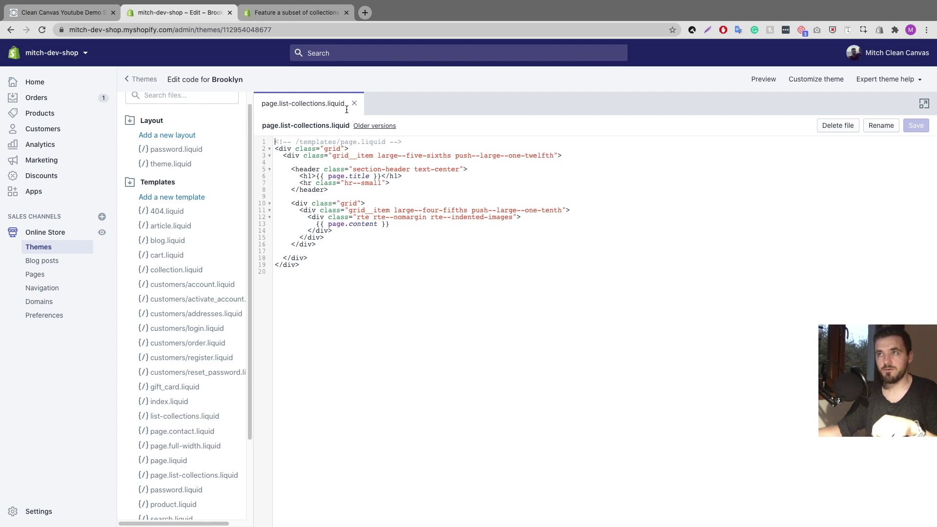
Copy the Brooklyn version of the page.list-collections code from the Shopify developers tutorial on featuring a subset of collections.
left_click(299, 14)
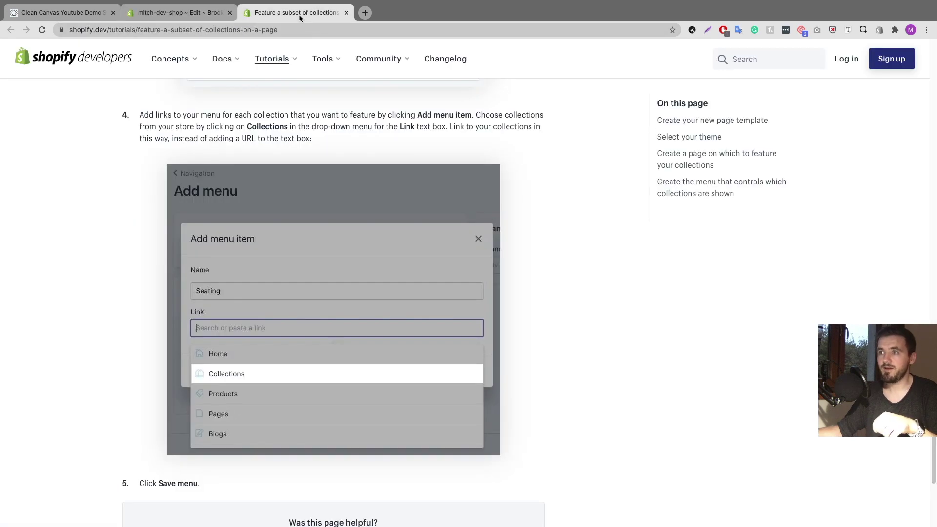
scroll(303, 207, "down", 10)
scroll(302, 207, "up", 20)
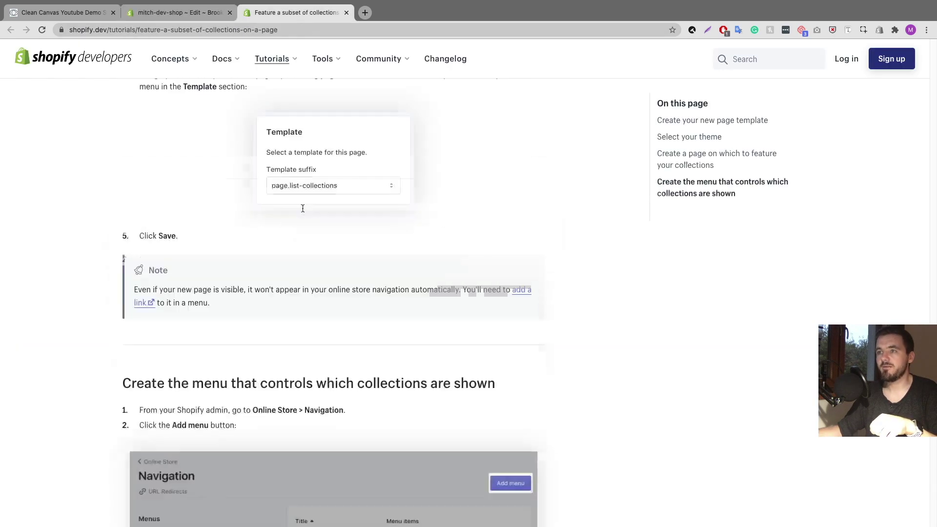
scroll(303, 206, "up", 10)
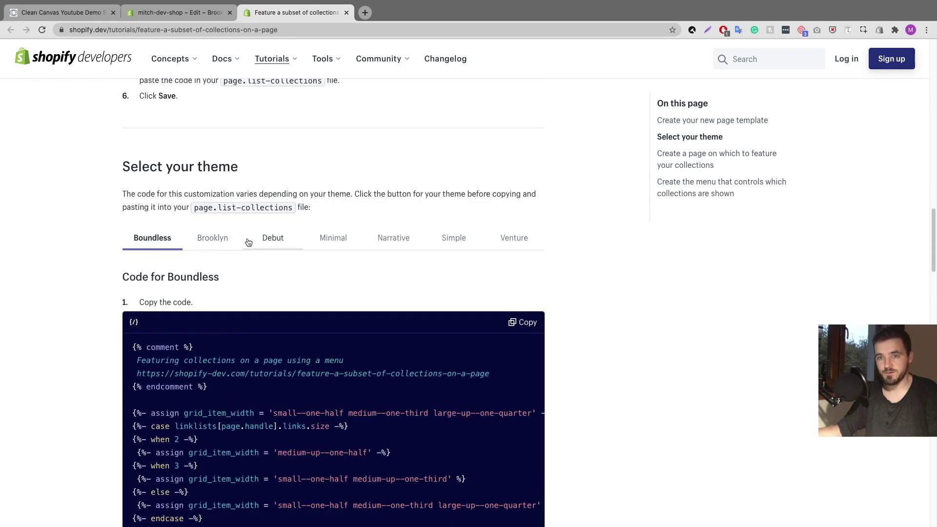
left_click(212, 243)
scroll(307, 321, "down", 4)
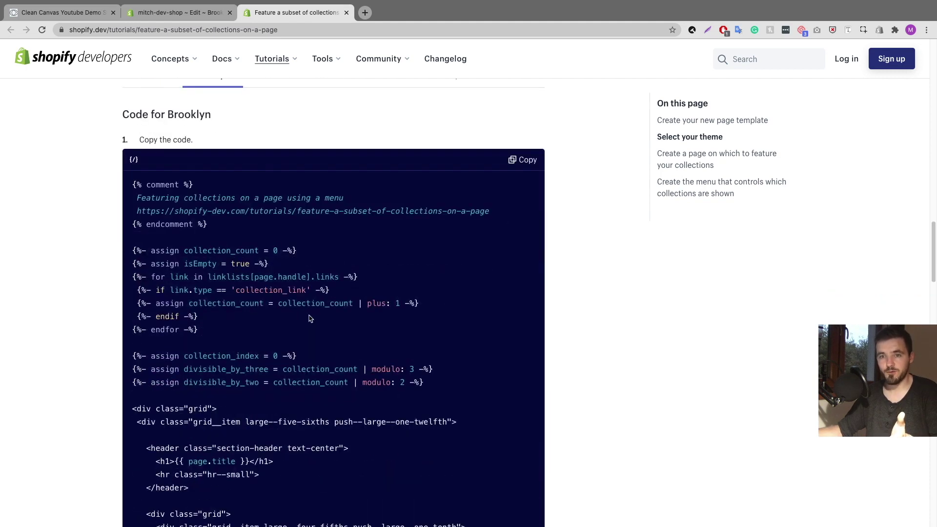
left_click(527, 161)
Delete all the default code from page.list-collections.liquid in the Brooklyn theme's code editor.
left_click(204, 13)
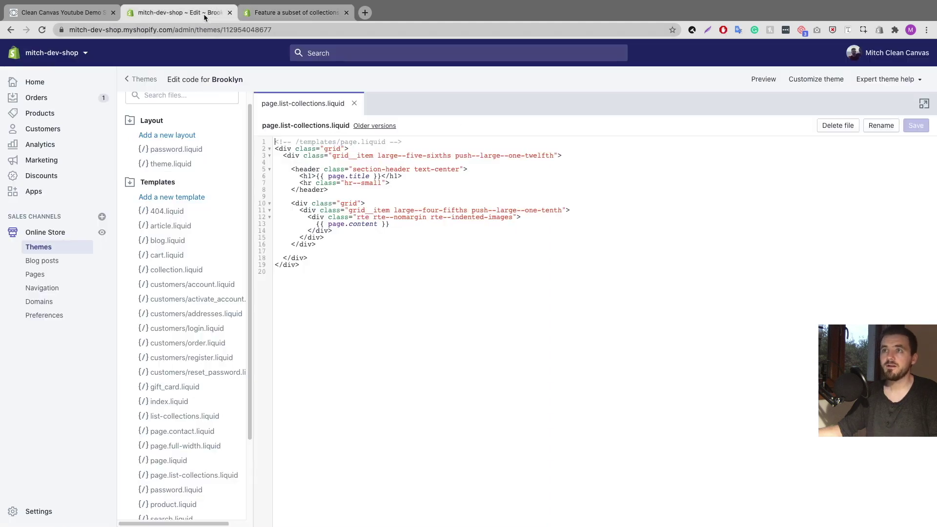
left_click(346, 268)
key("ctrl+a")
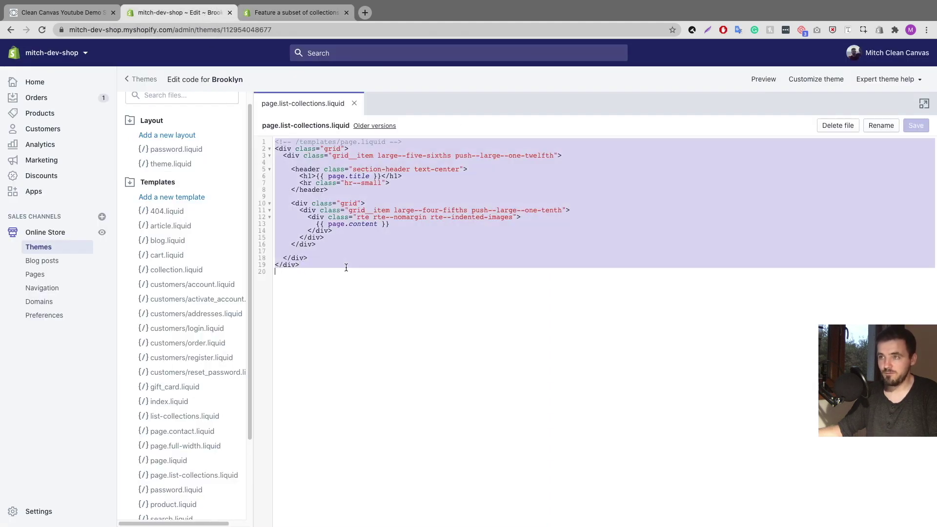
key("BackSpace")
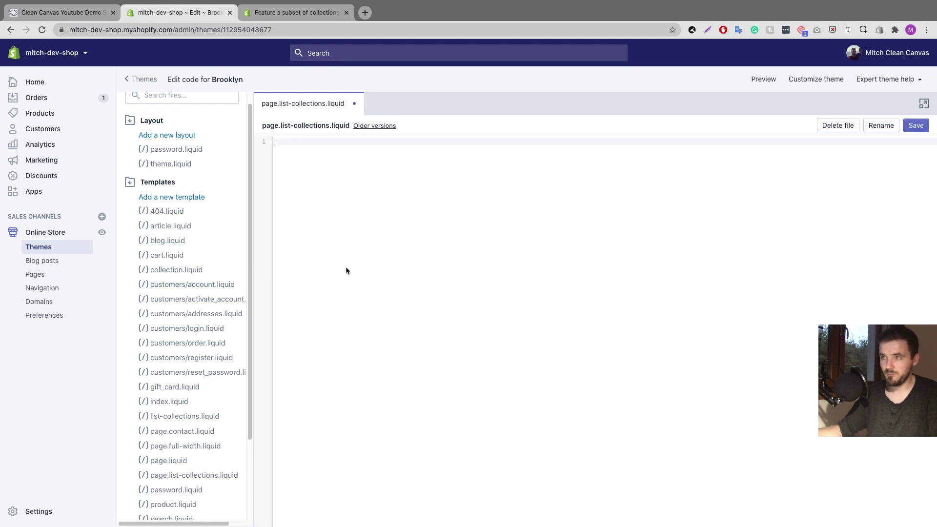
Paste the copied Brooklyn collection-listing code into page.list-collections.liquid and save the file.
key("ctrl+v")
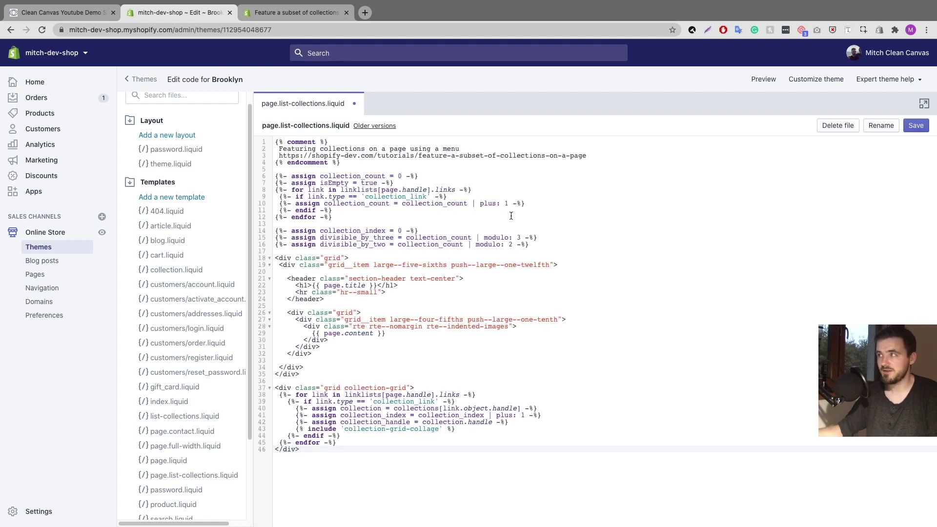
left_click(916, 125)
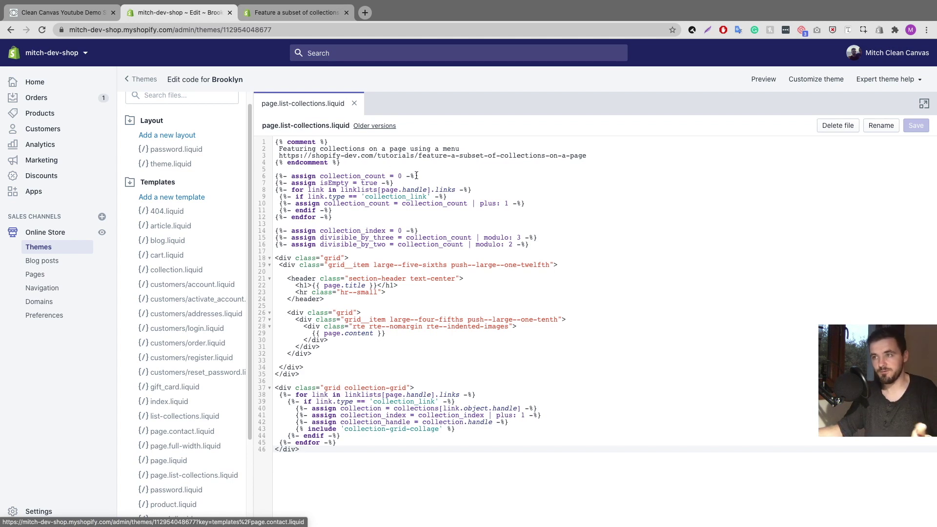
Review the theme choices and the Brooklyn code block in the Shopify developers tutorial.
left_click(277, 13)
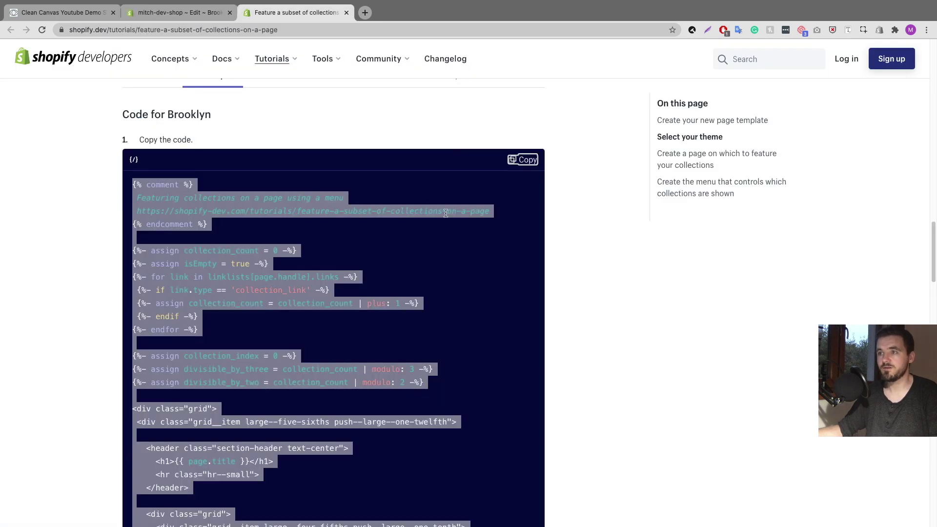
left_click(385, 145)
scroll(369, 135, "up", 2)
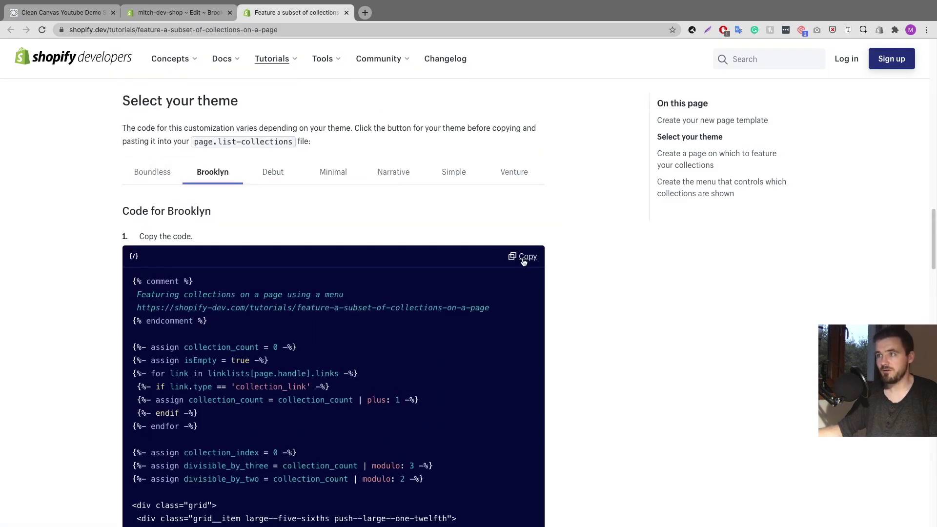
Assign the page.list-collections template to the Symmetry Collection page in the store admin and save the page.
left_click(181, 12)
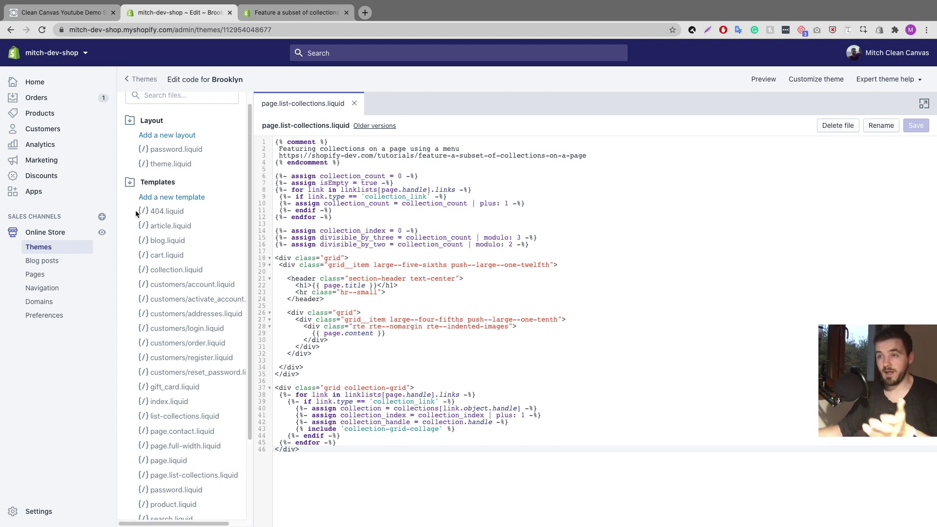
left_click(39, 274)
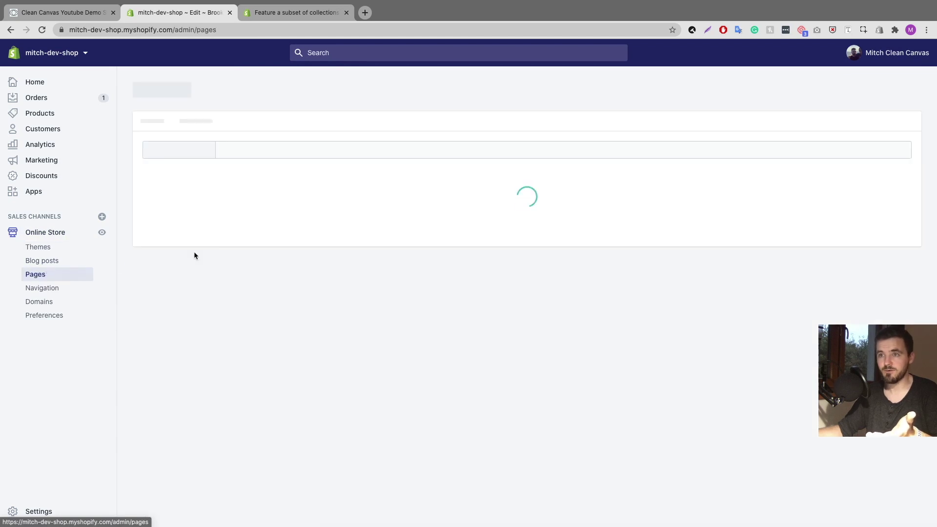
left_click(192, 229)
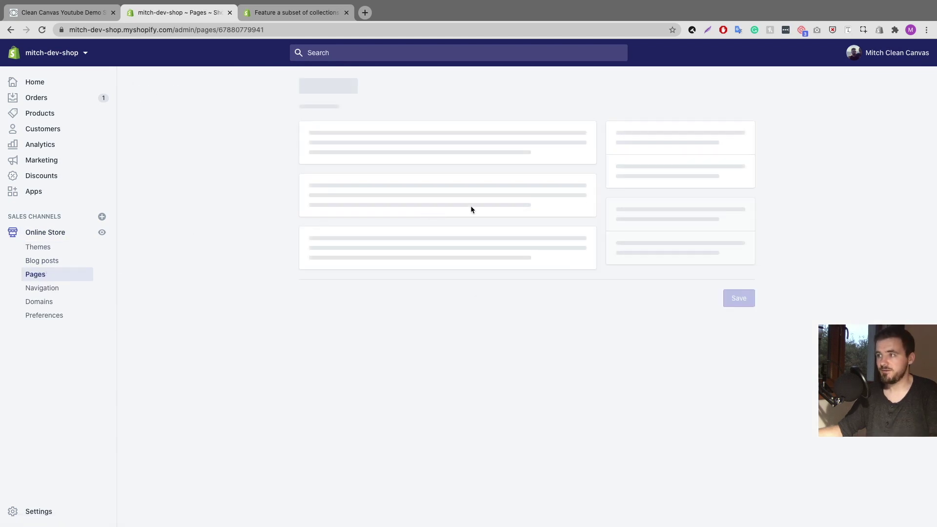
left_click(709, 322)
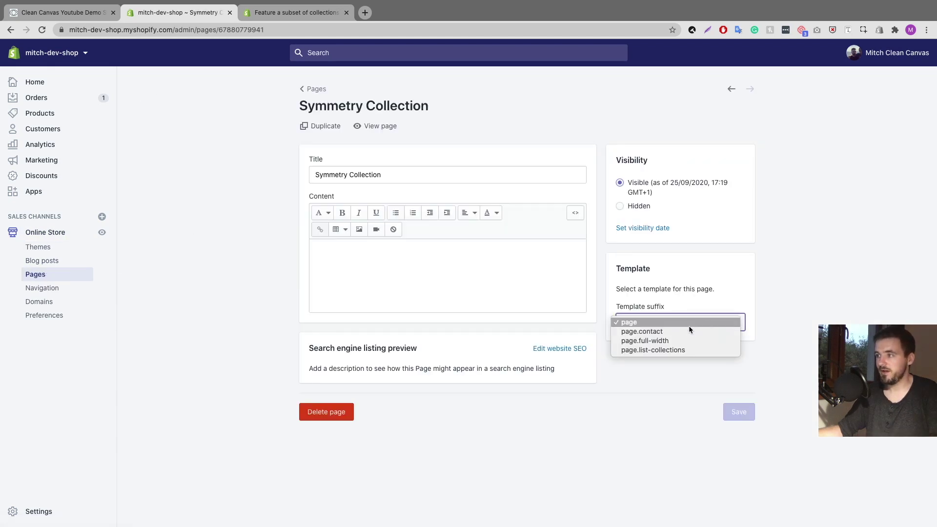
left_click(661, 349)
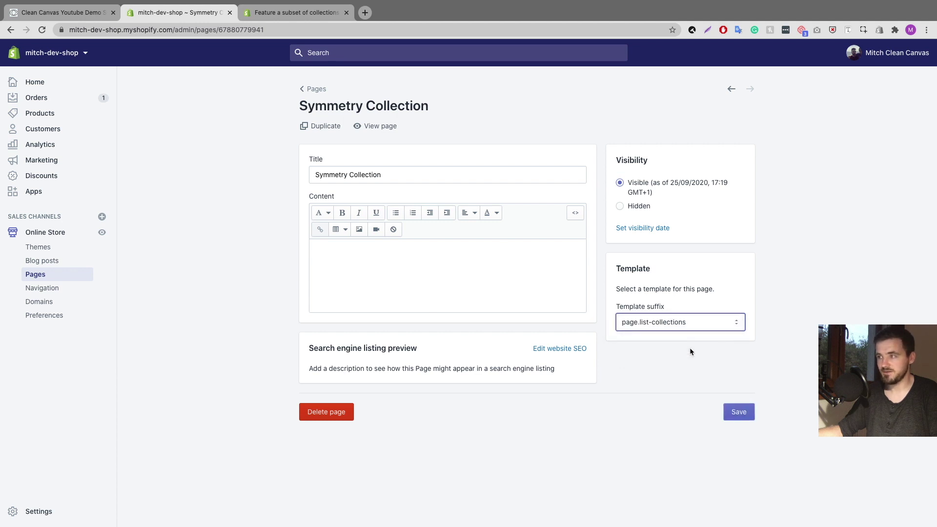
left_click(732, 412)
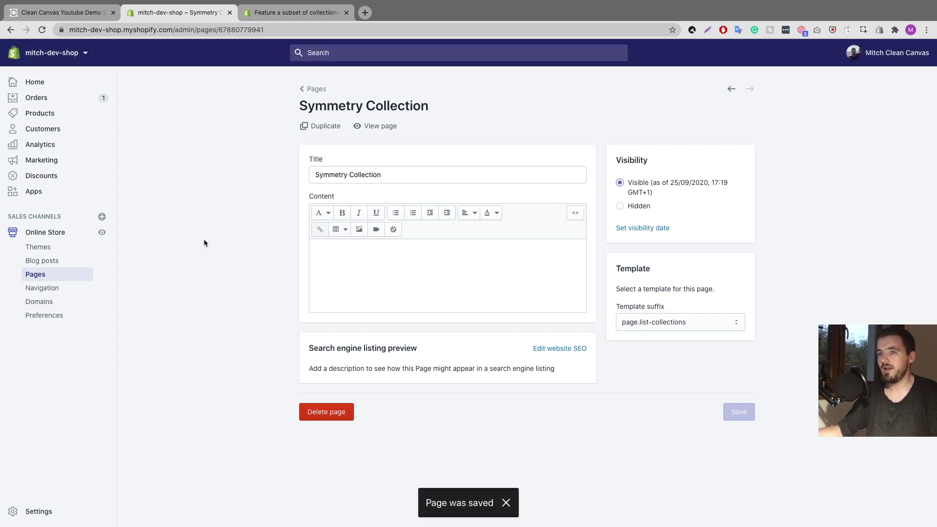
Start a new navigation menu titled Symmetry Collection, matching the page's title.
left_click(40, 292)
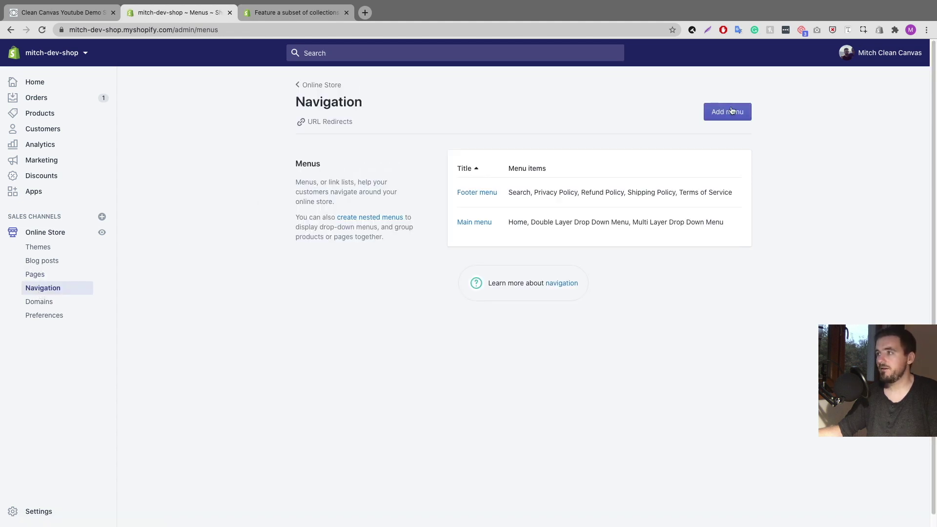
left_click(728, 110)
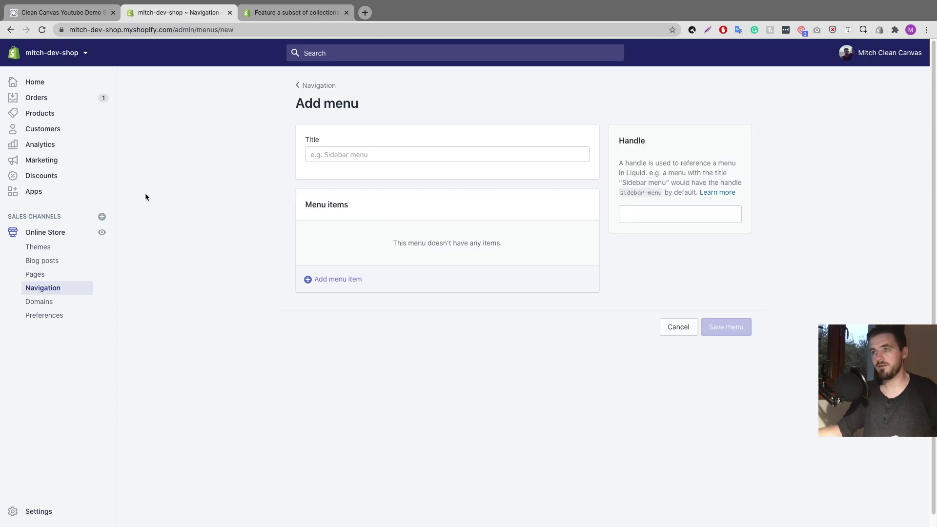
left_click(318, 153)
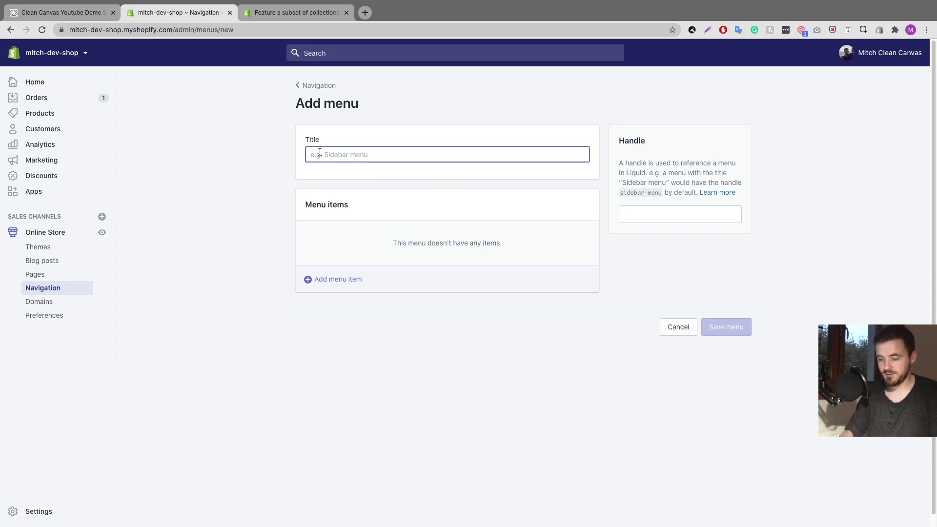
type("Sy")
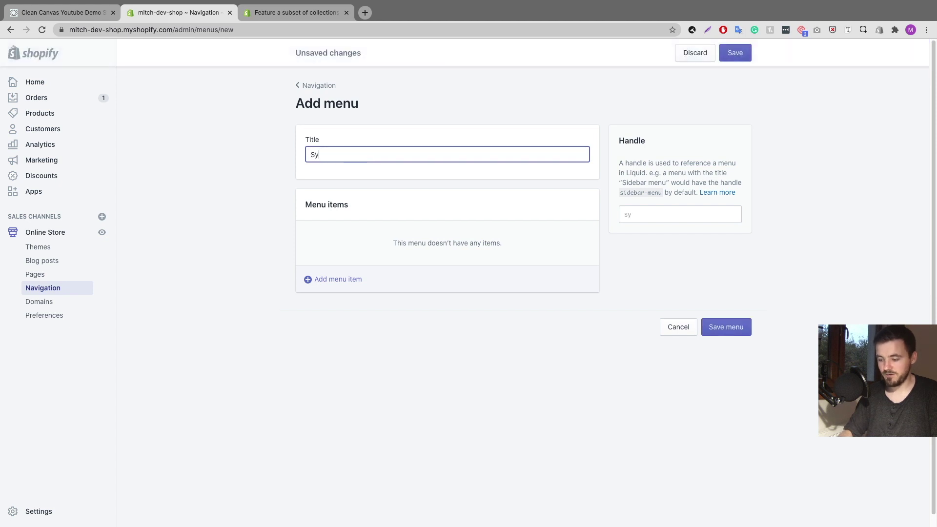
type("mmetry Collection")
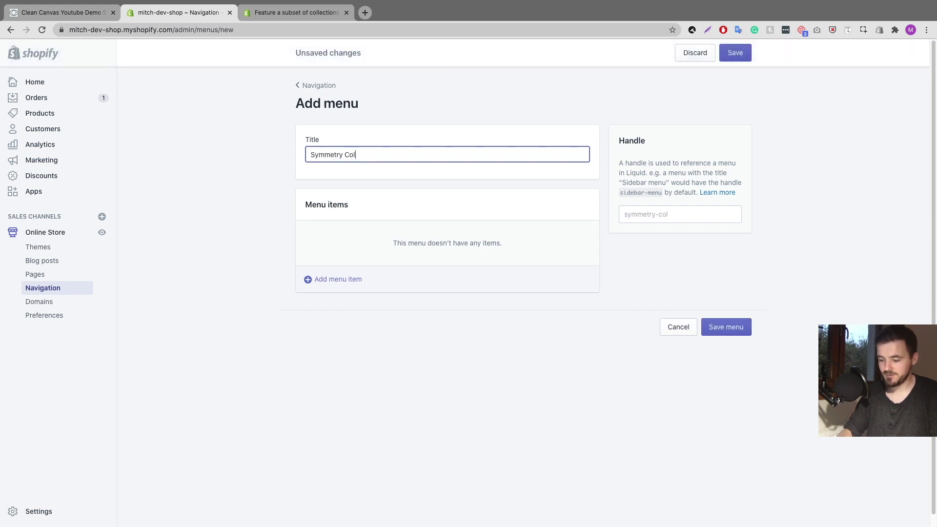
left_click(207, 185)
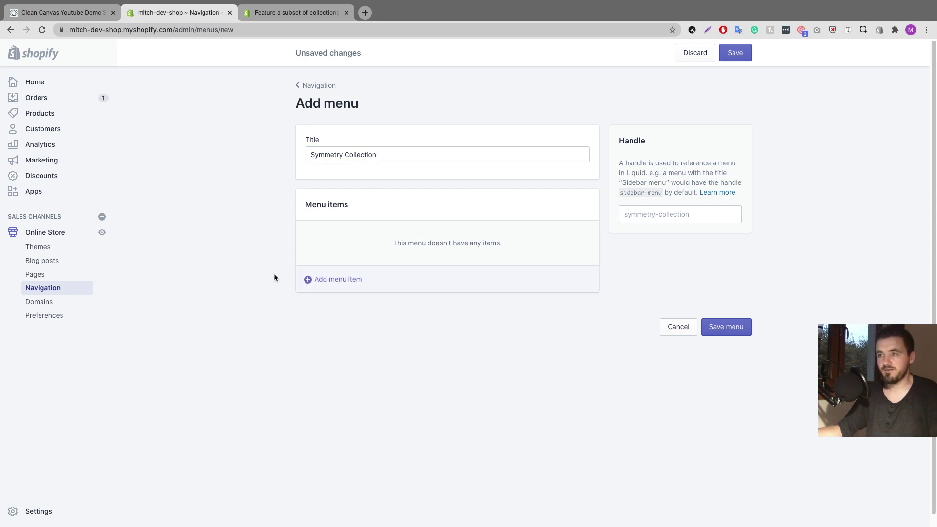
Add menu items linking to the Axe Collection, Camera Collection, Hammock Collection, Hiking Boots and Tent Collection.
left_click(331, 280)
left_click(372, 322)
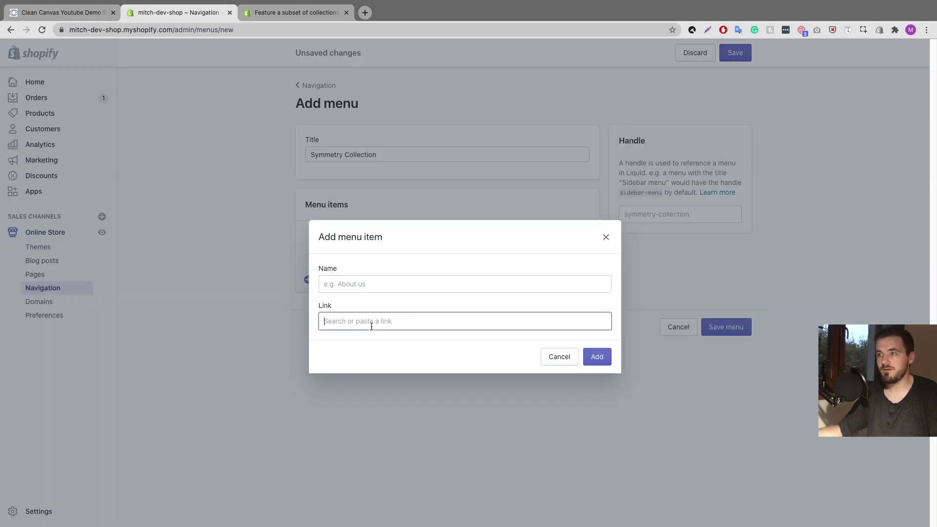
left_click(364, 201)
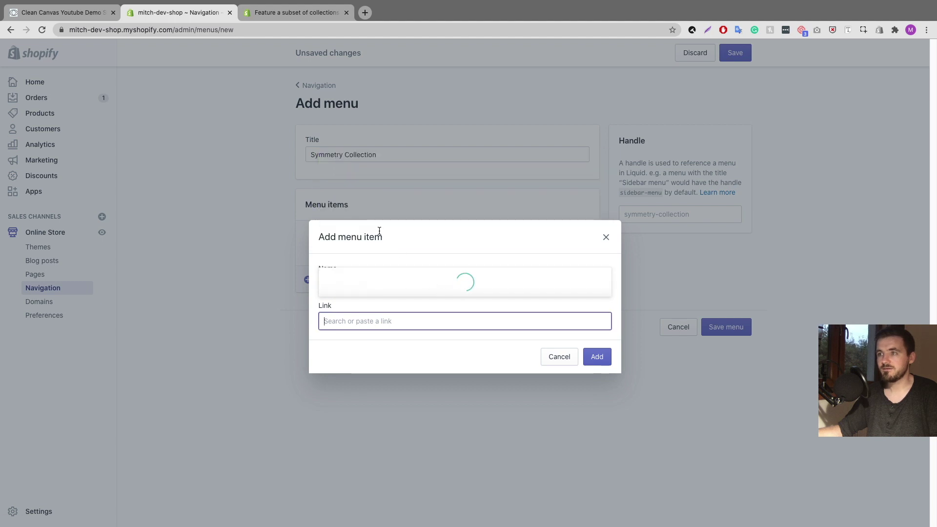
left_click(362, 233)
left_click(595, 375)
left_click(345, 277)
left_click(349, 322)
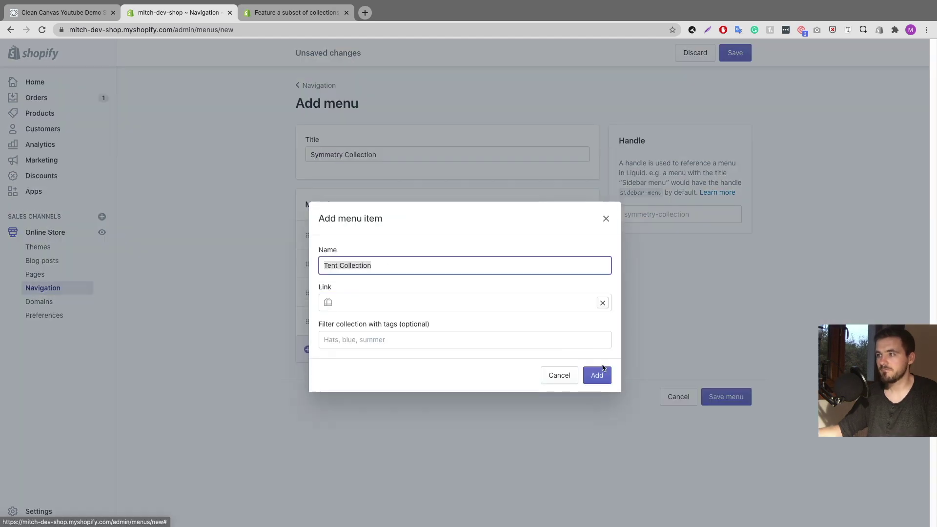
left_click(597, 375)
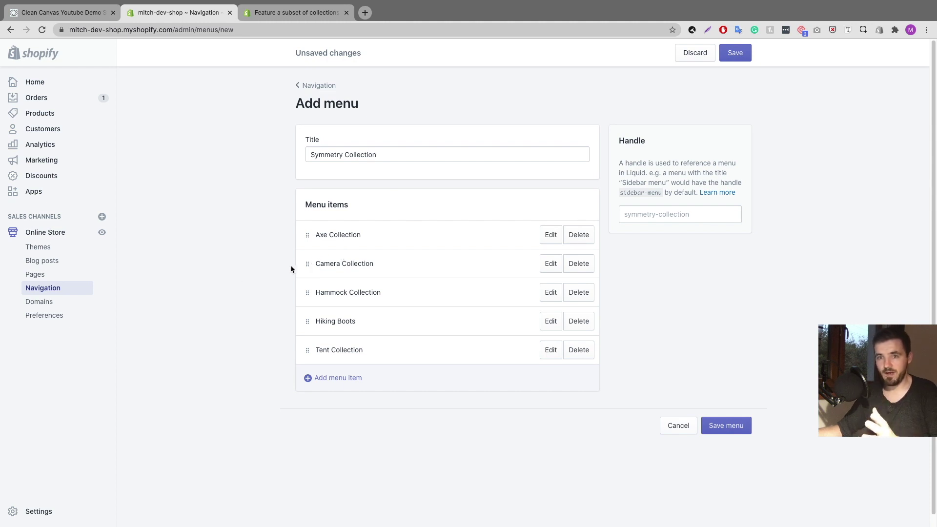
Move Camera Collection above Axe Collection and Hiking Boots above Hammock Collection, then save the menu.
left_click_drag(307, 264, 304, 225)
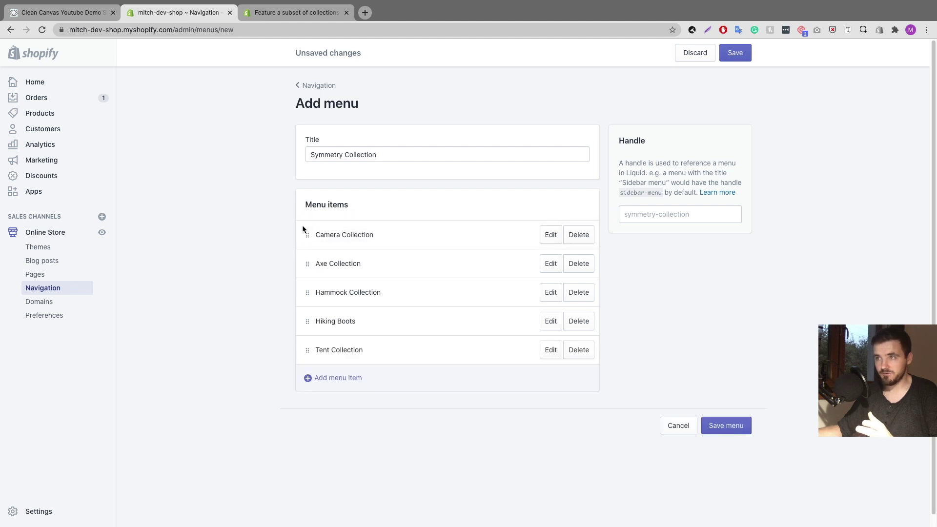
left_click_drag(307, 322, 299, 278)
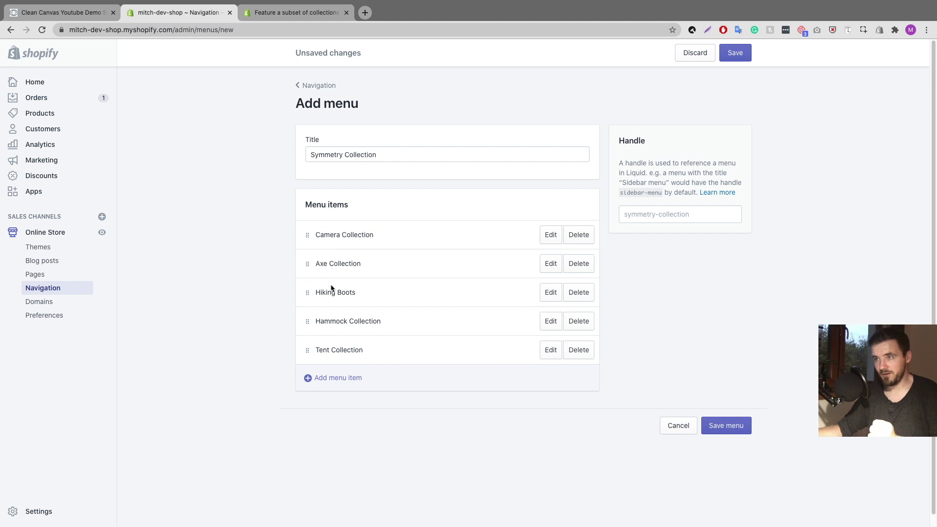
left_click(737, 426)
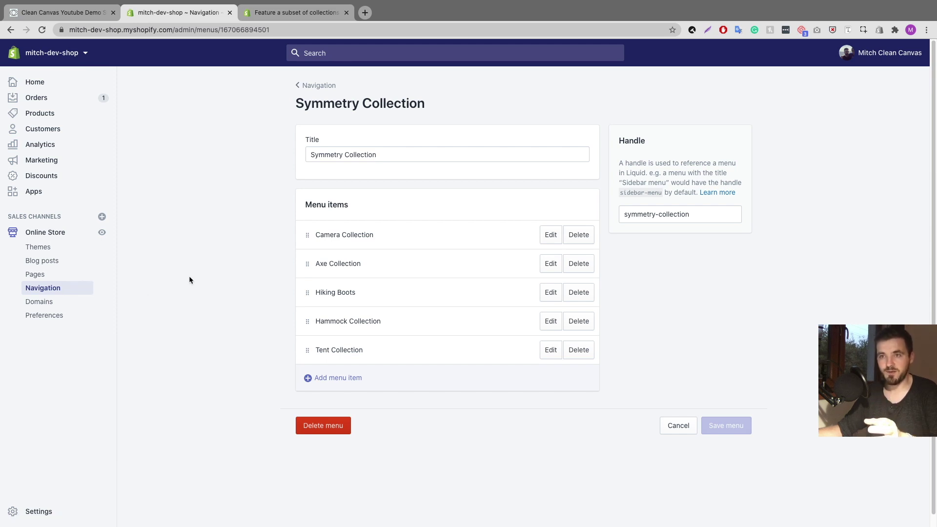
Set the button link of the first slide in the Brooklyn home page slideshow to the Symmetry Collection page.
left_click(53, 247)
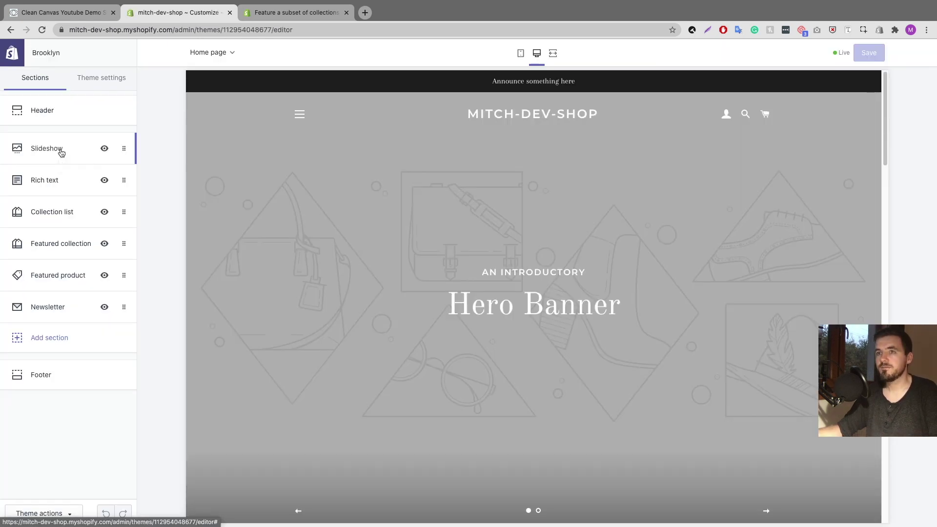
left_click(59, 151)
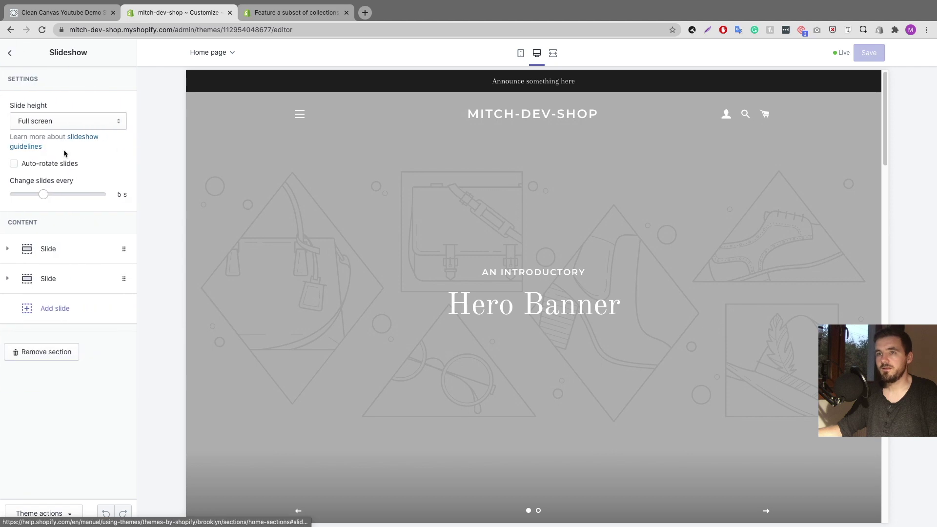
left_click(15, 253)
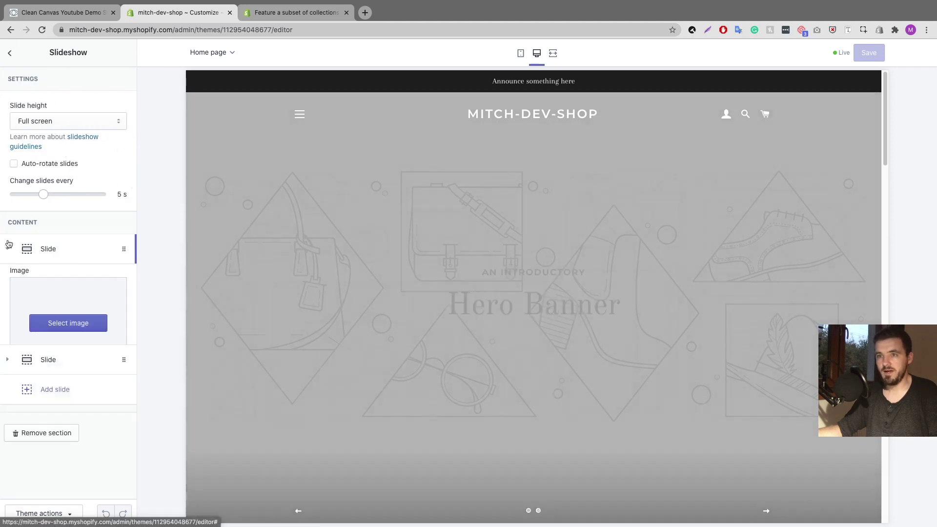
scroll(55, 262, "down", 5)
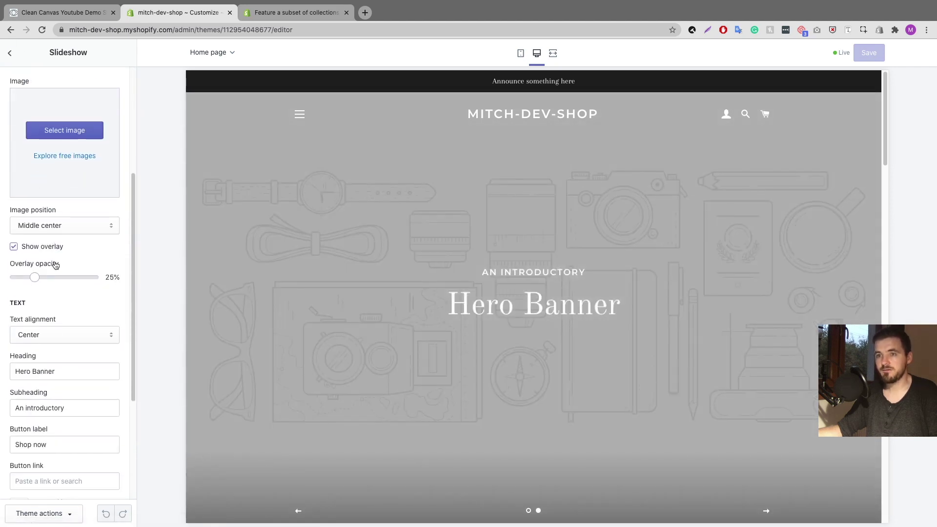
scroll(54, 260, "down", 3)
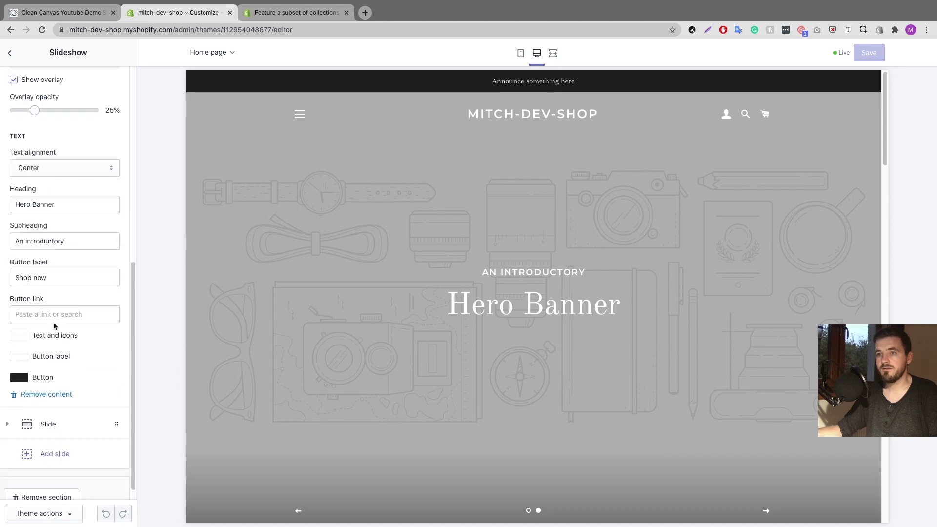
left_click(31, 314)
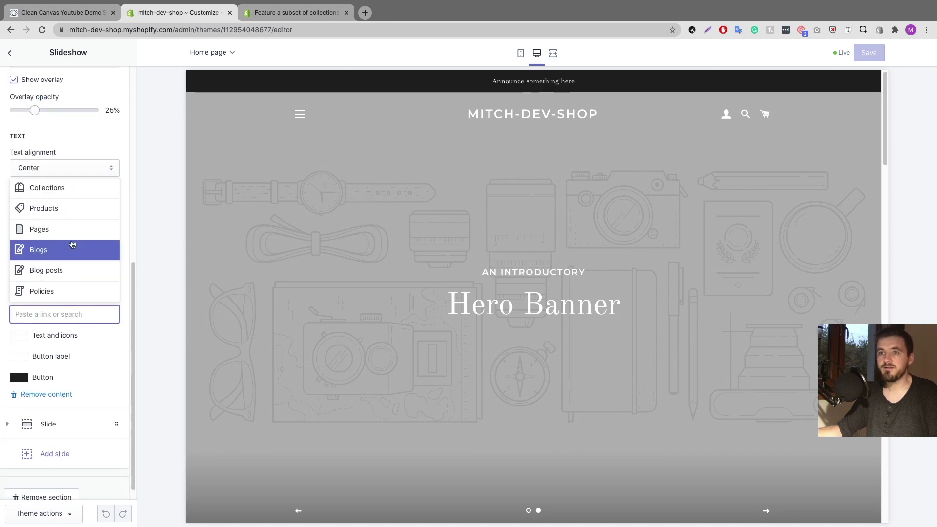
left_click(53, 231)
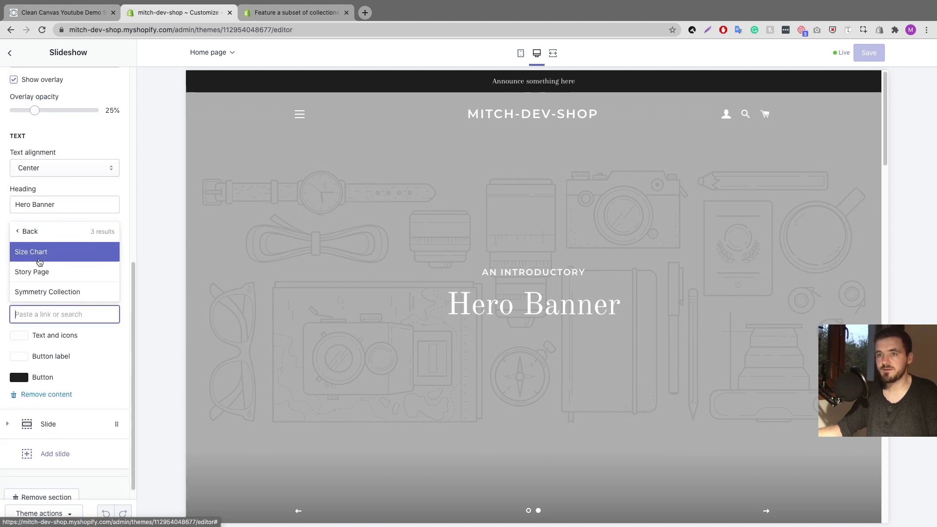
left_click(45, 292)
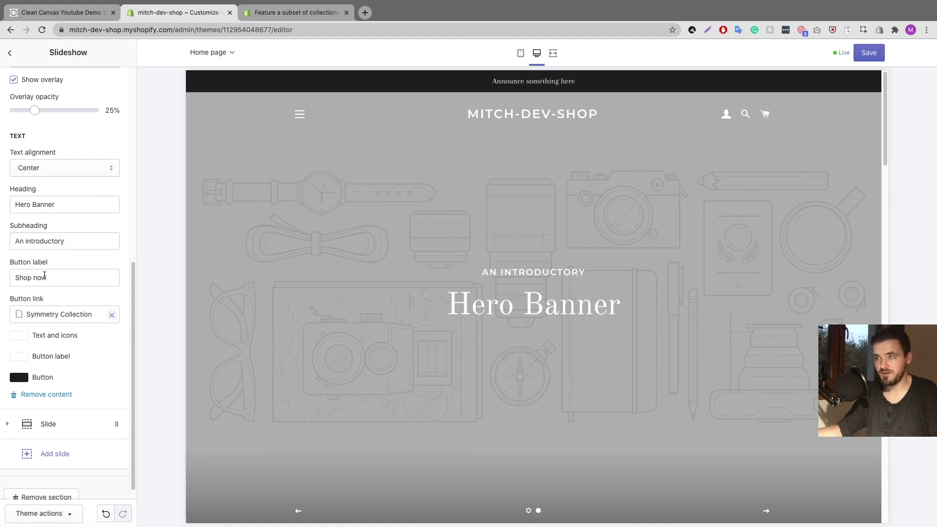
Choose an image from the library for the first slide of the slideshow.
scroll(68, 219, "up", 5)
left_click(61, 189)
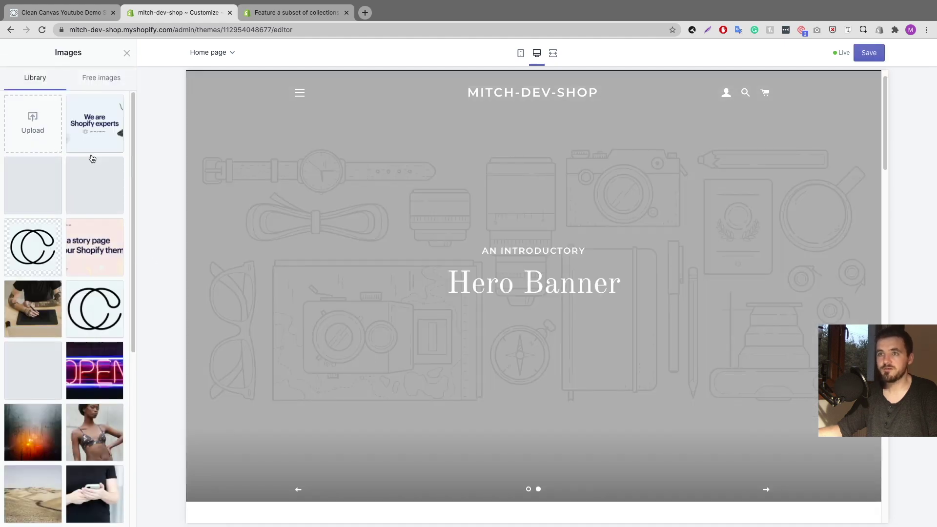
left_click(31, 244)
Follow the slide's Shop now button in the theme preview and review the Symmetry Collection page's collection grid.
left_click(361, 245)
left_click(528, 329)
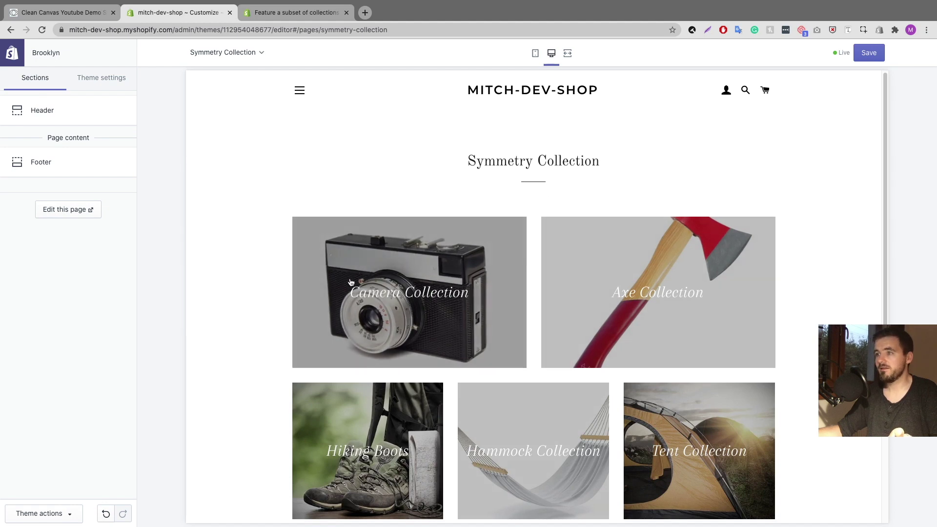
scroll(647, 295, "down", 3)
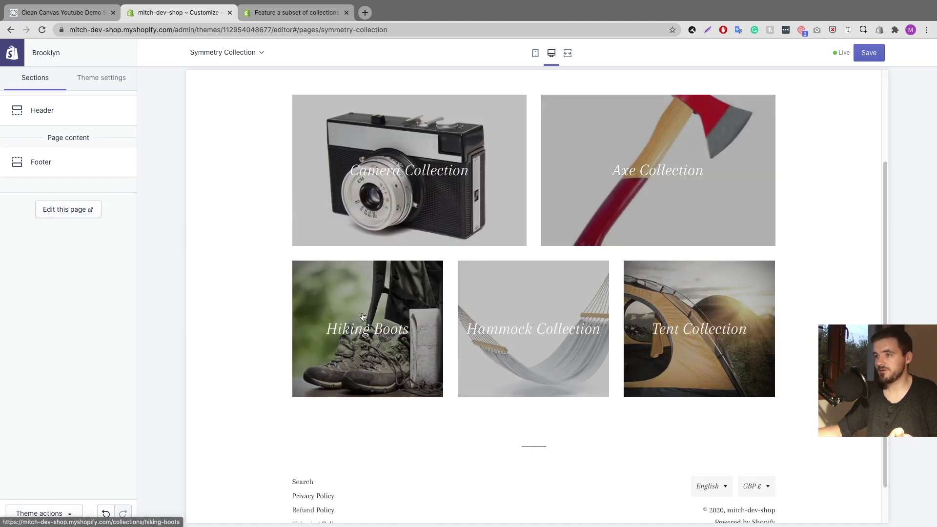